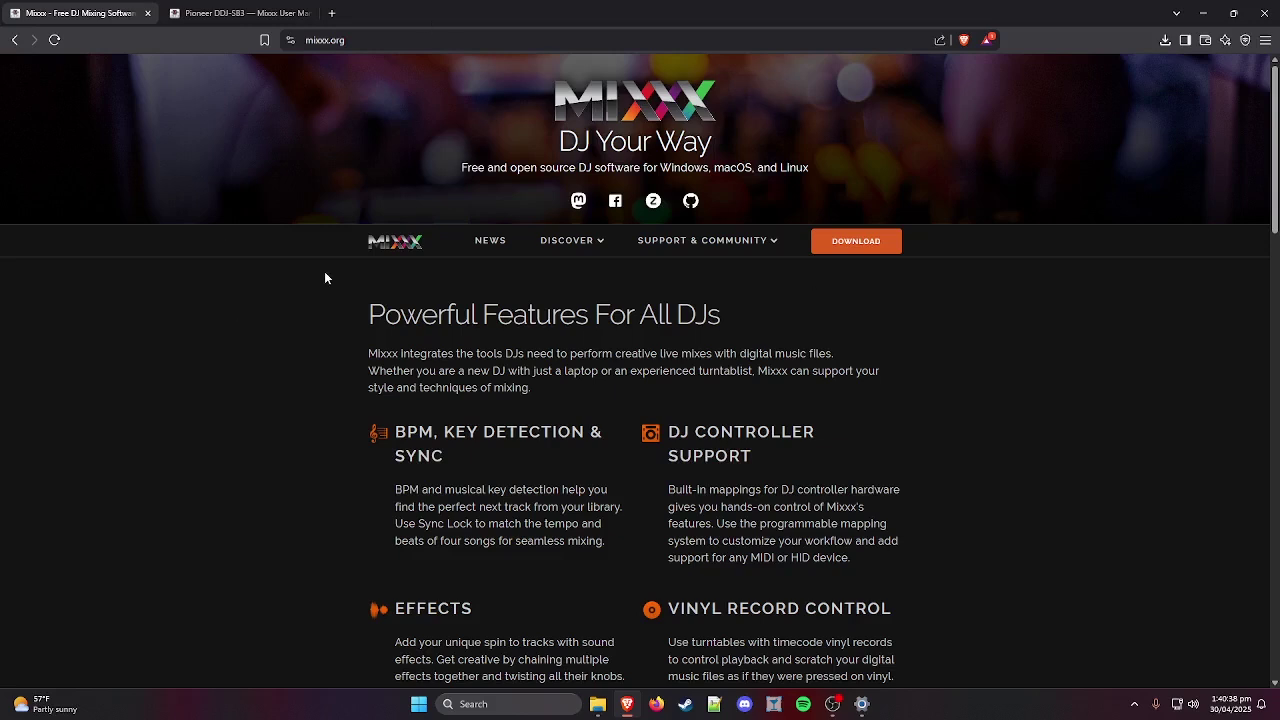
Go from the mixxx.org homepage to the Mixxx download page.
{"action": "left_click", "coordinate": [354, 41]}
{"action": "left_click", "coordinate": [325, 44]}
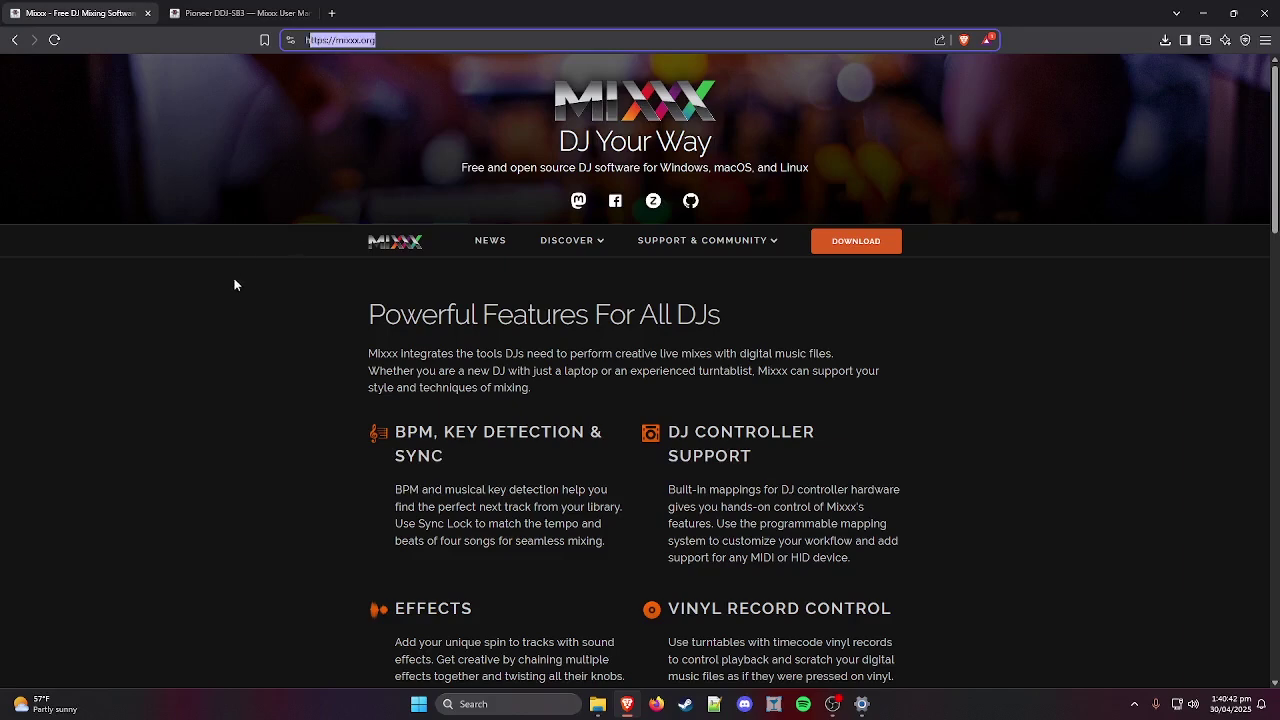
{"action": "left_click", "coordinate": [248, 320]}
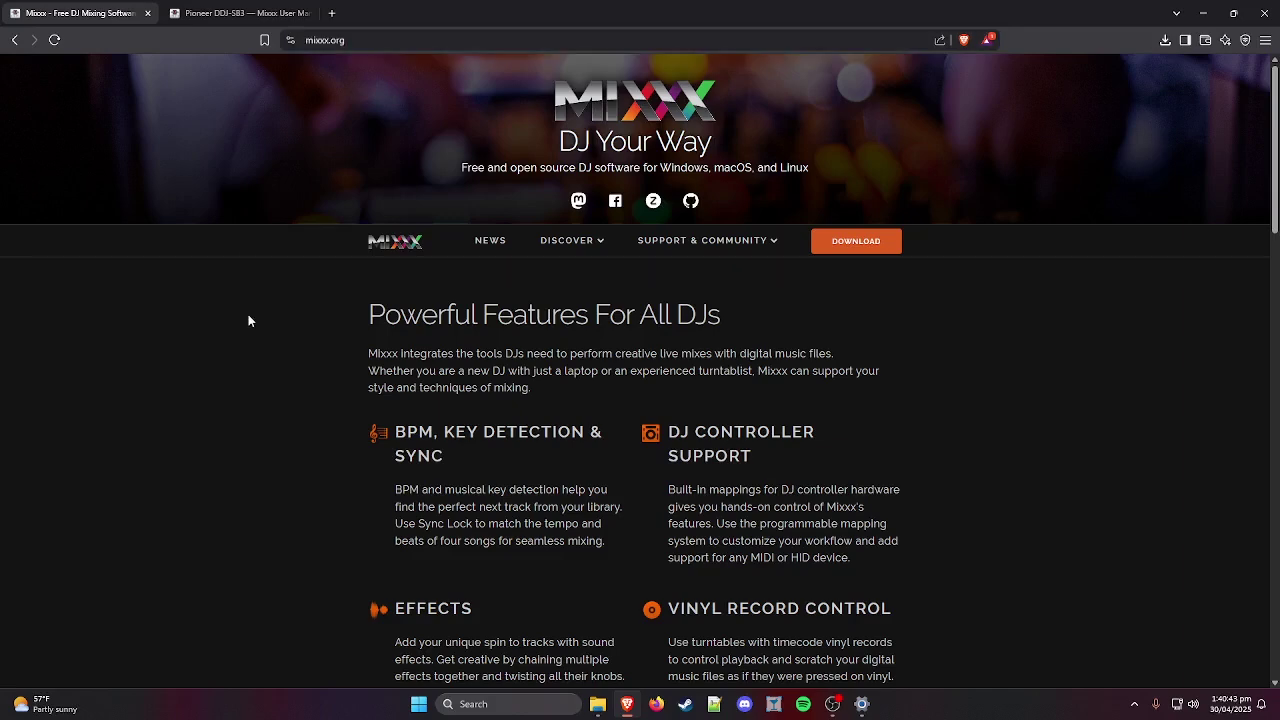
{"action": "left_click", "coordinate": [405, 313]}
{"action": "left_click", "coordinate": [850, 240]}
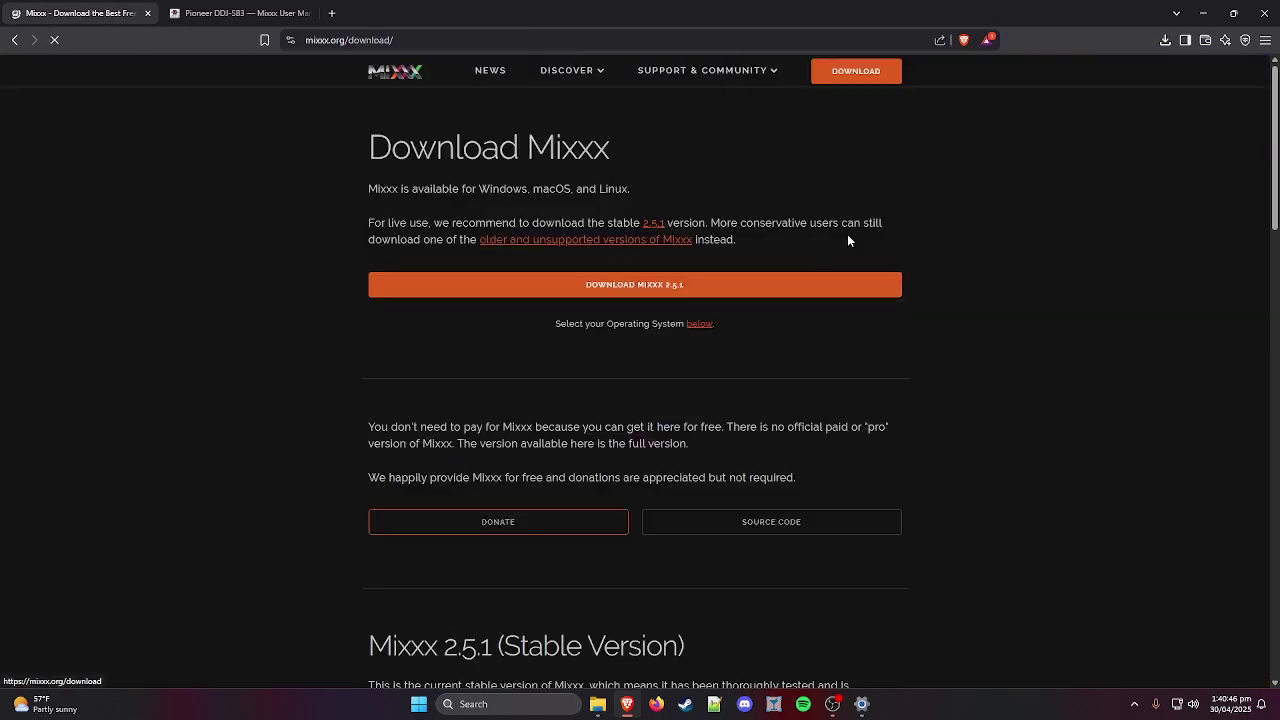
Download the 64-bit Windows 10 installer for Mixxx 2.5.1, cancel the duplicate save, and open Downloads.
{"action": "left_click", "coordinate": [677, 289]}
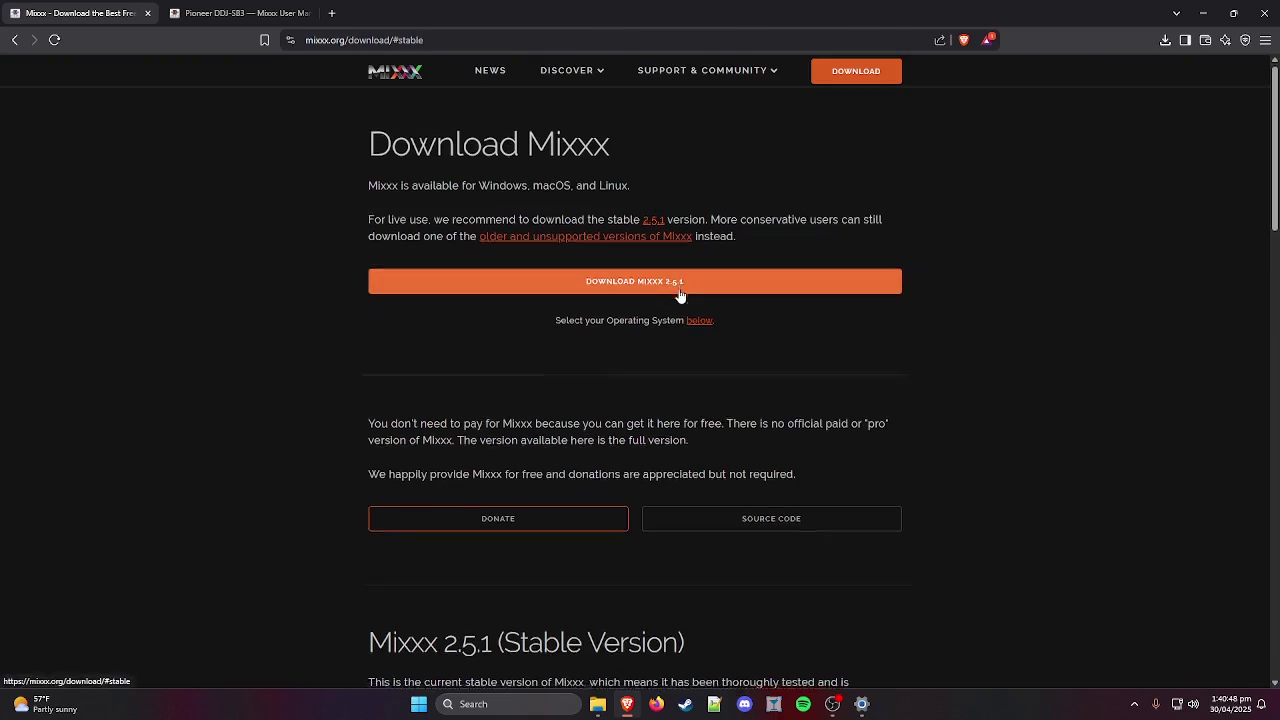
{"action": "left_click", "coordinate": [691, 312]}
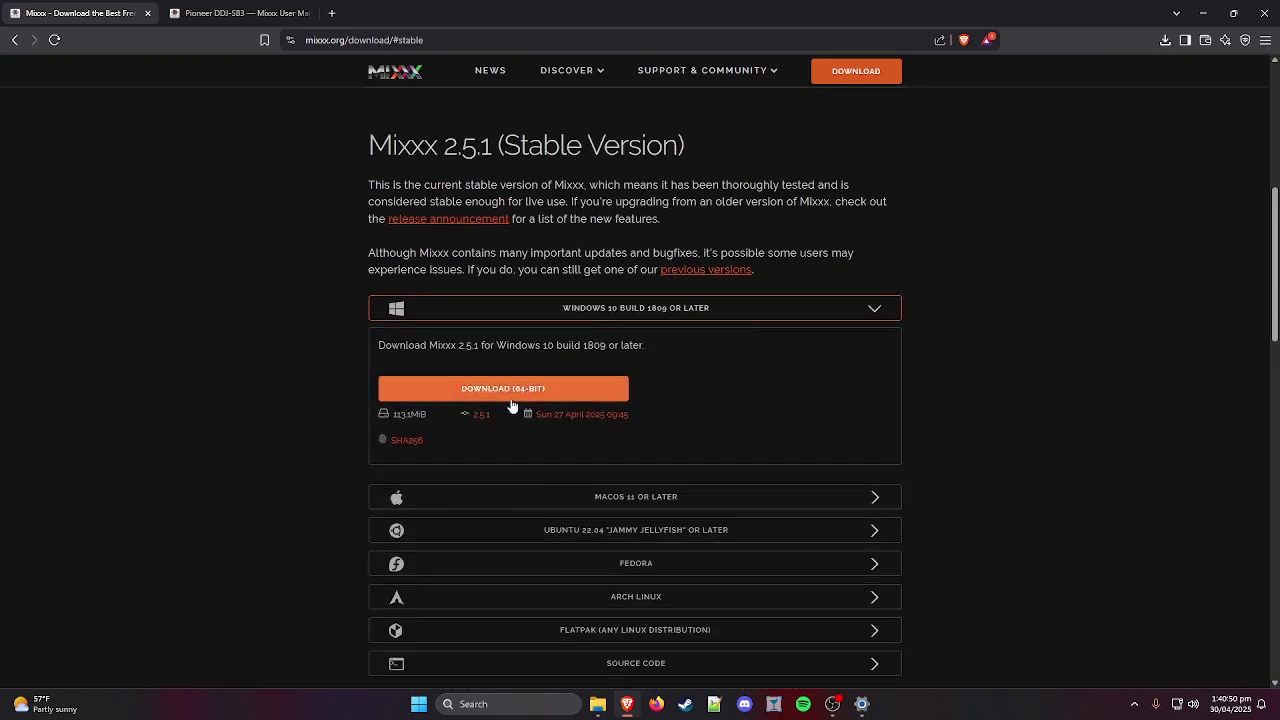
{"action": "left_click", "coordinate": [529, 393]}
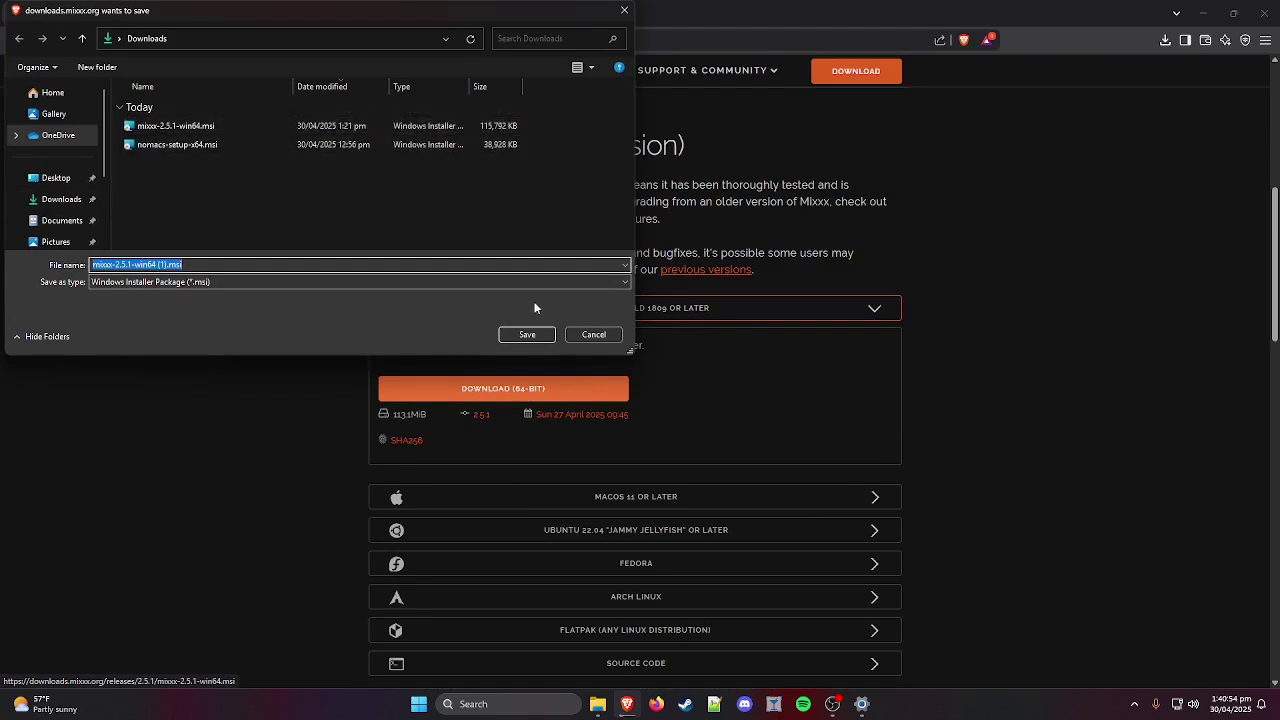
{"action": "left_click", "coordinate": [607, 335]}
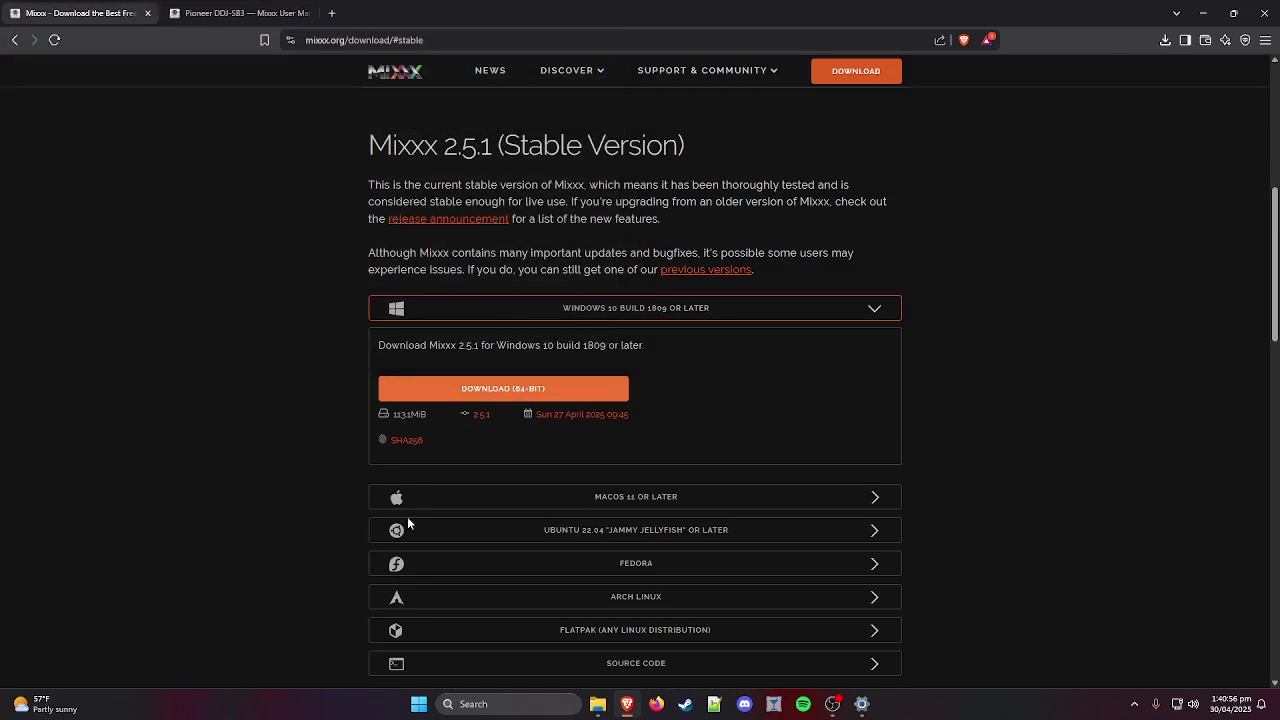
{"action": "key", "text": "super+e"}
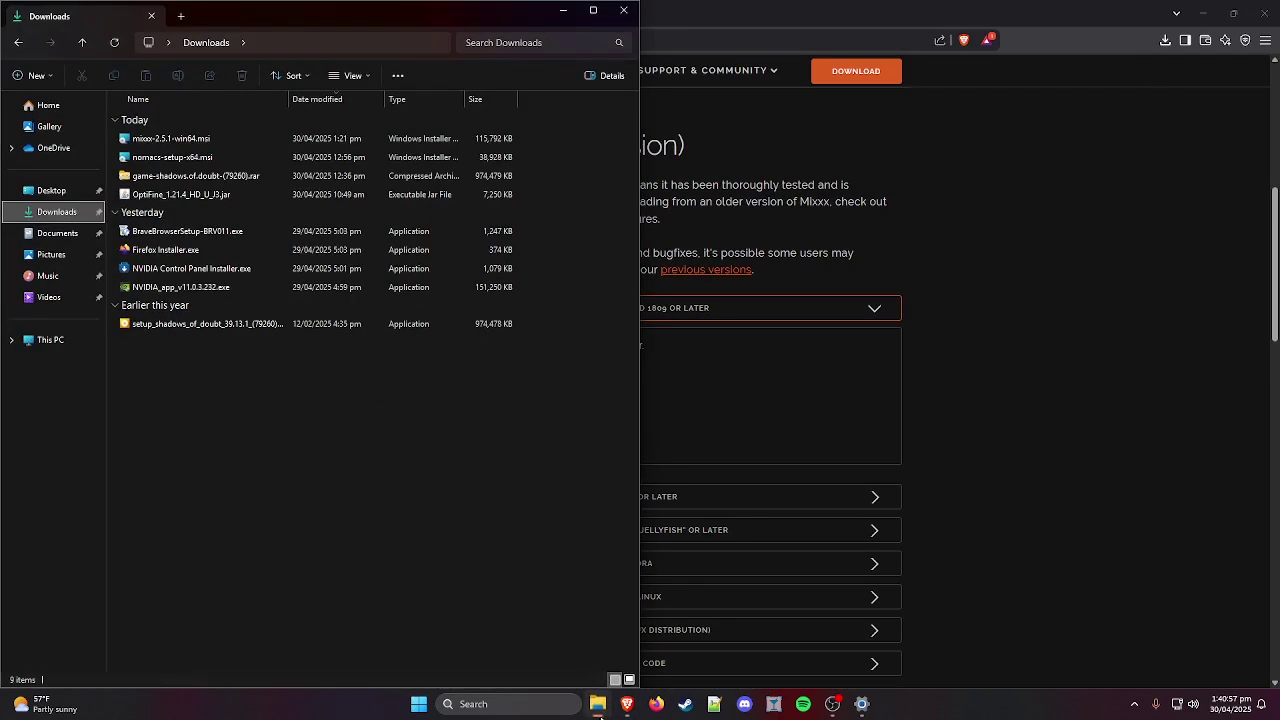
Install mixxx-2.5.1-win64.msi with the licence accepted and default features, then show the desktop.
{"action": "double_click", "coordinate": [208, 138]}
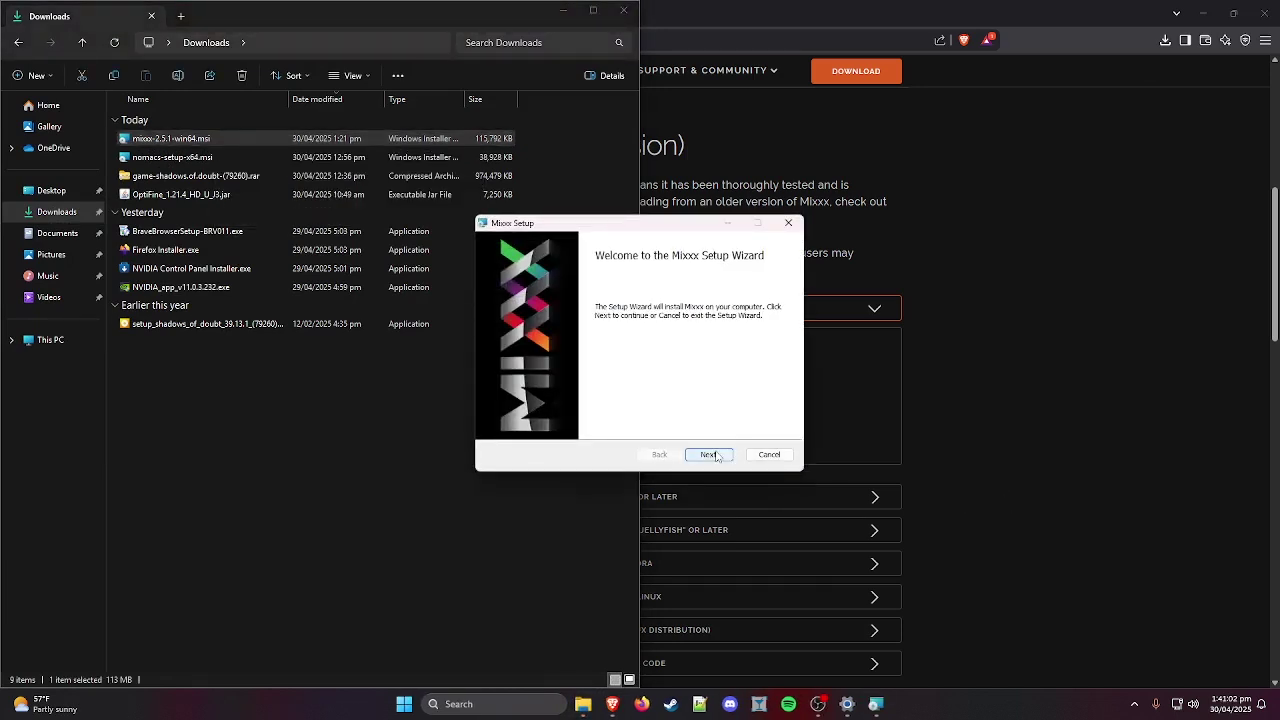
{"action": "left_click", "coordinate": [716, 456]}
{"action": "scroll", "coordinate": [605, 326], "scroll_direction": "down", "scroll_amount": 5}
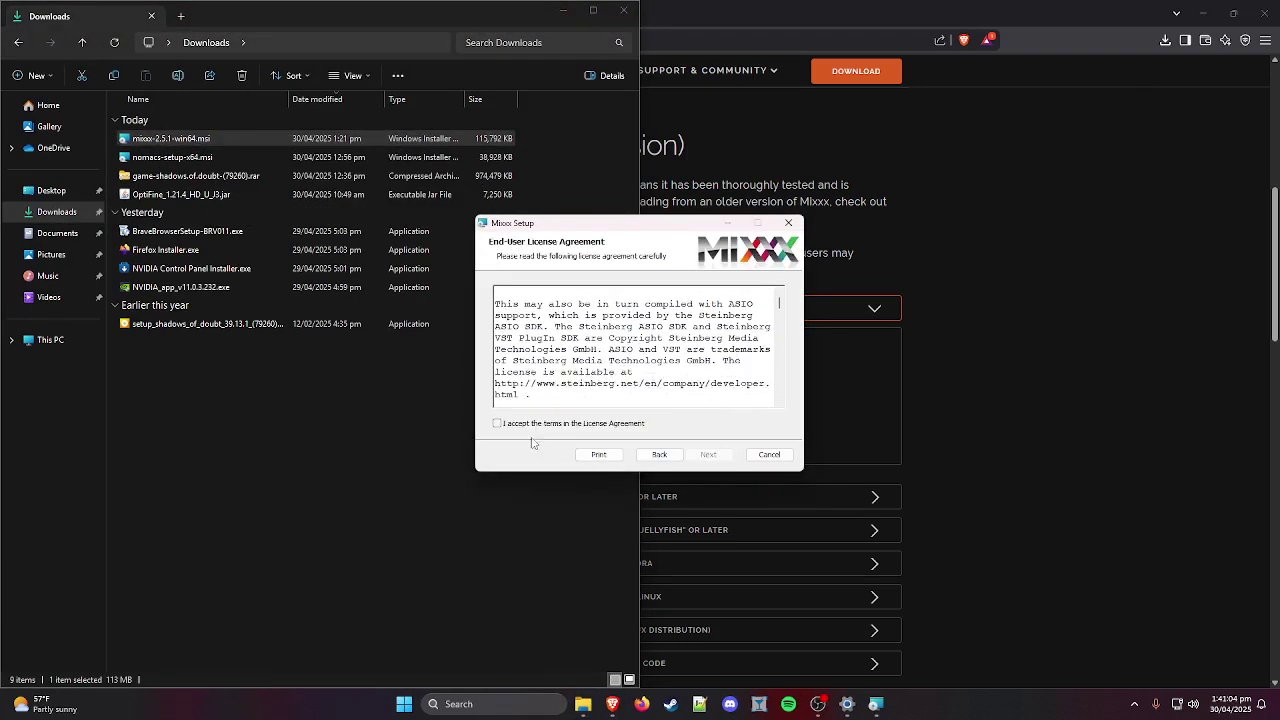
{"action": "left_click", "coordinate": [538, 424]}
{"action": "left_click", "coordinate": [710, 456]}
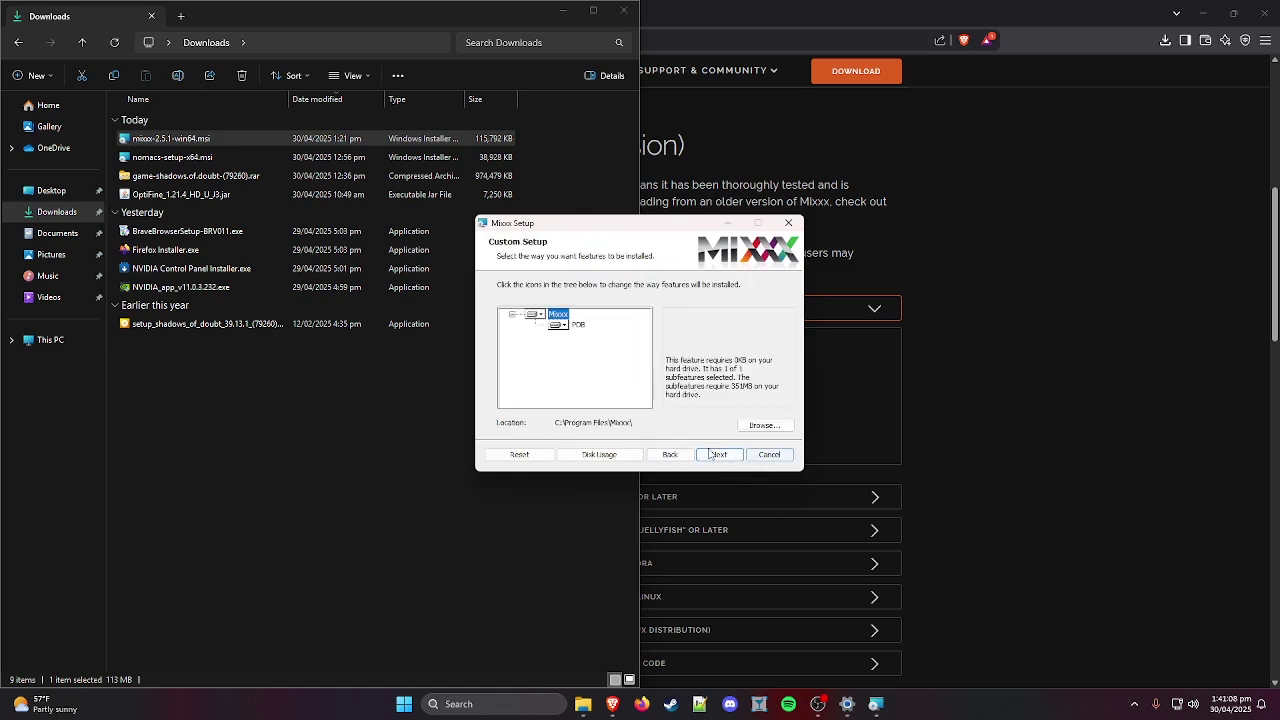
{"action": "left_click", "coordinate": [717, 458]}
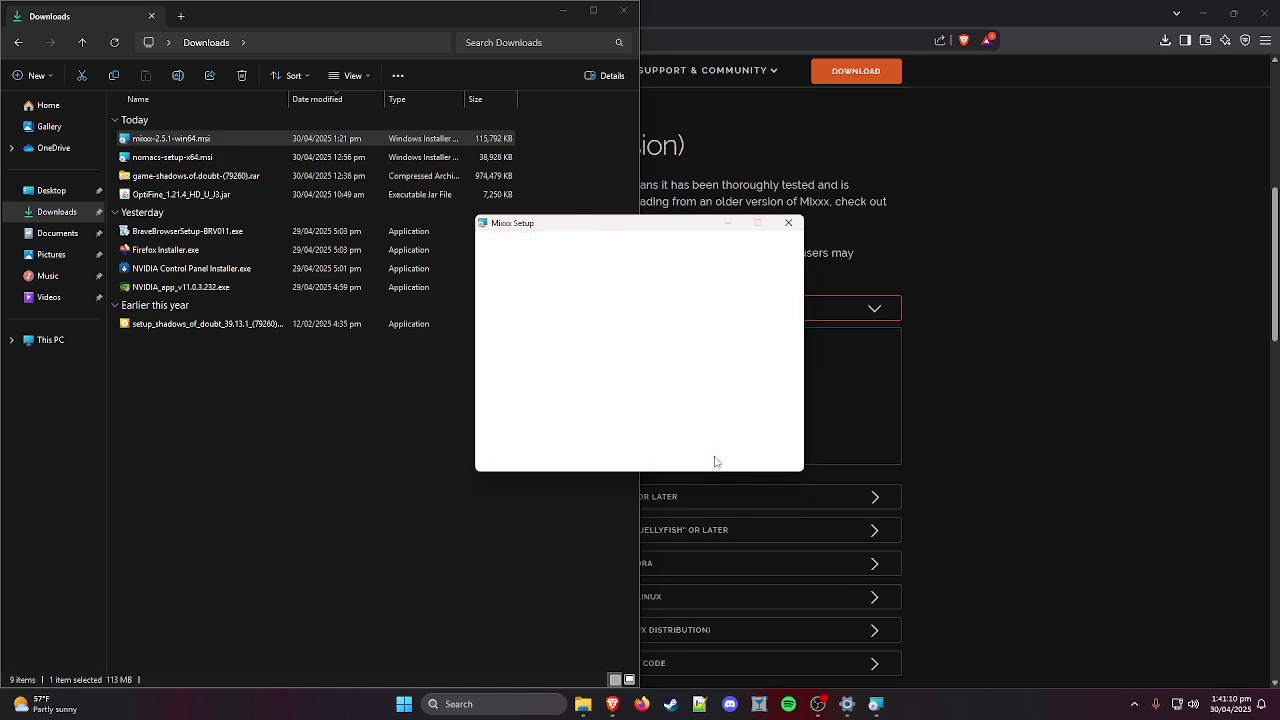
{"action": "left_click", "coordinate": [726, 462]}
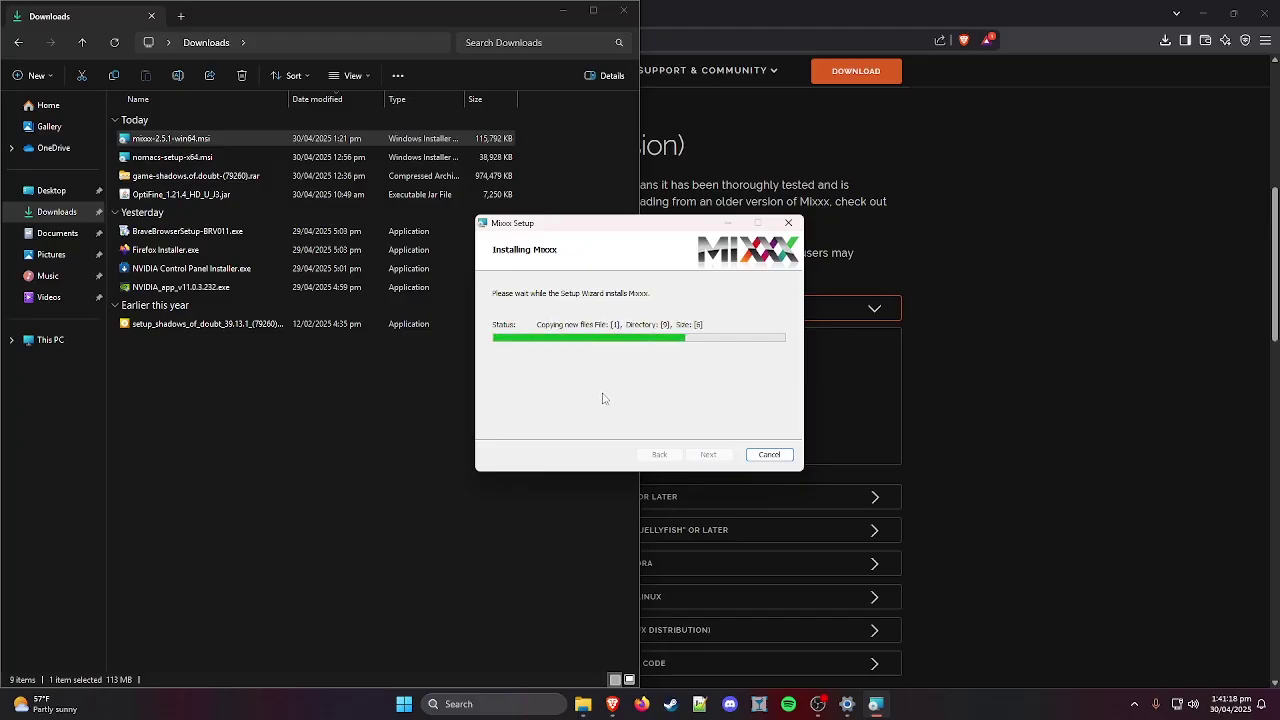
{"action": "left_click", "coordinate": [708, 454]}
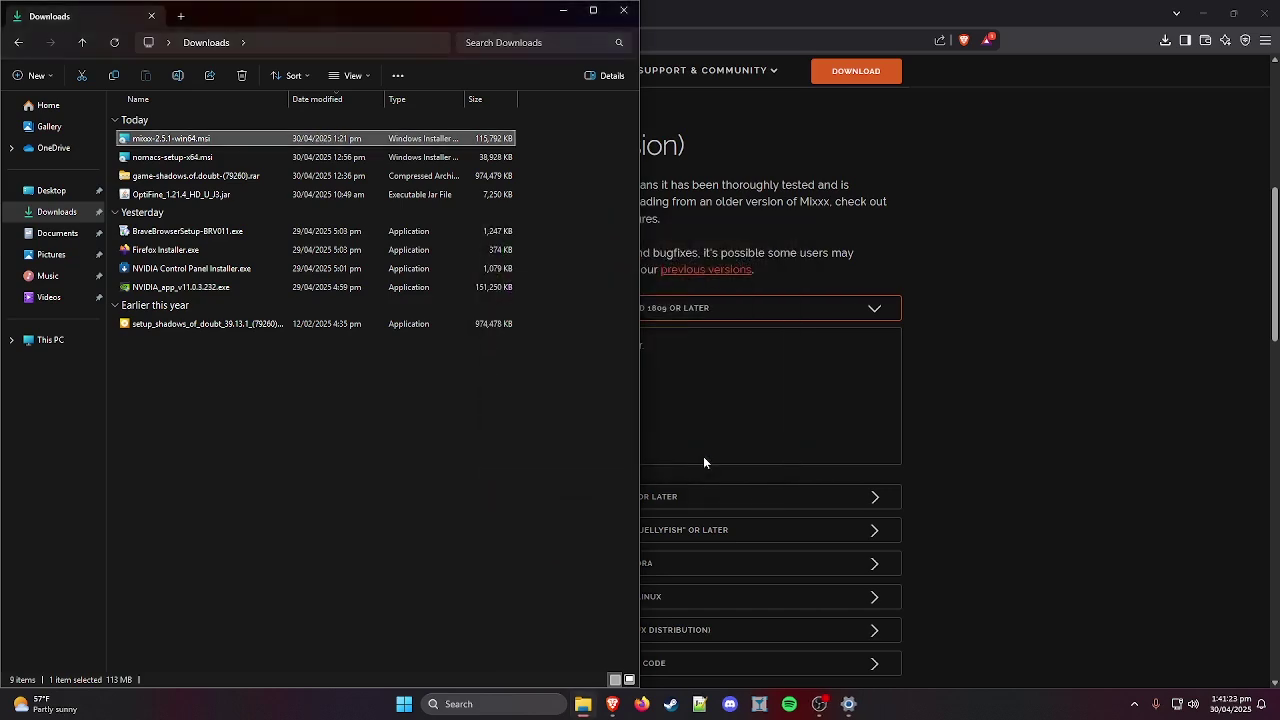
{"action": "key", "text": "super+d"}
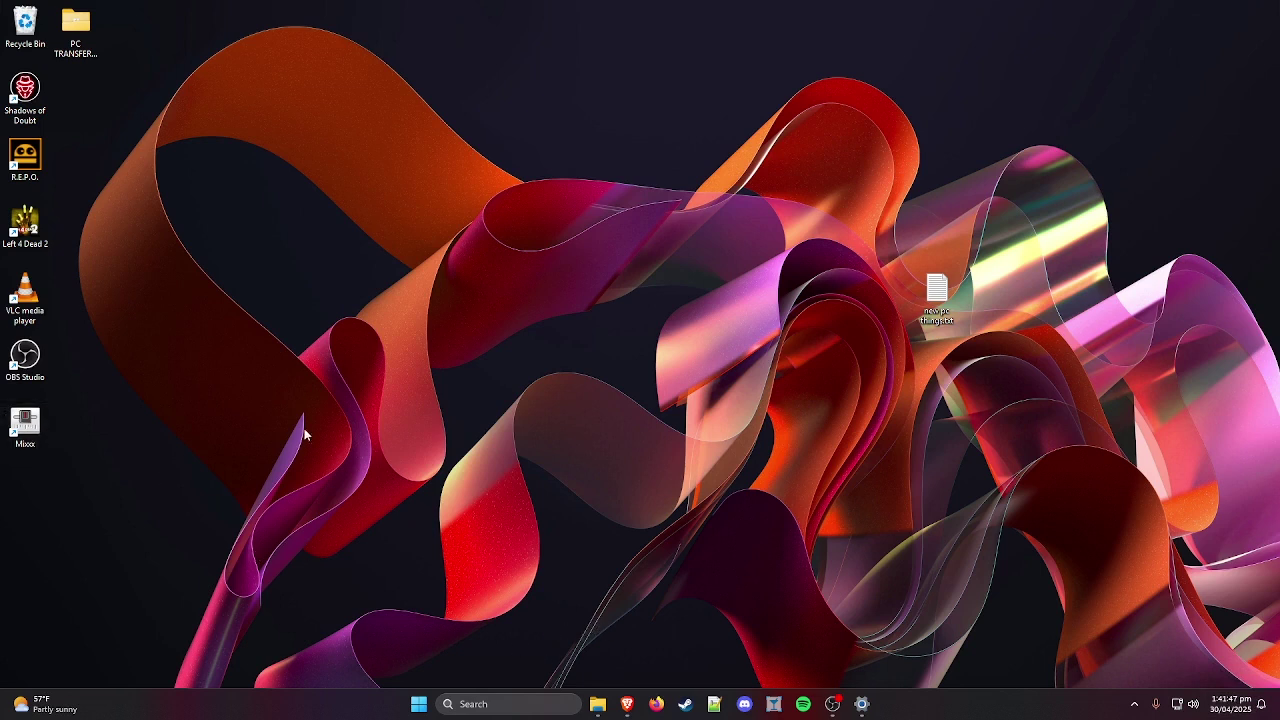
Launch Mixxx from the desktop and choose the Music folder as its library directory.
{"action": "double_click", "coordinate": [41, 424]}
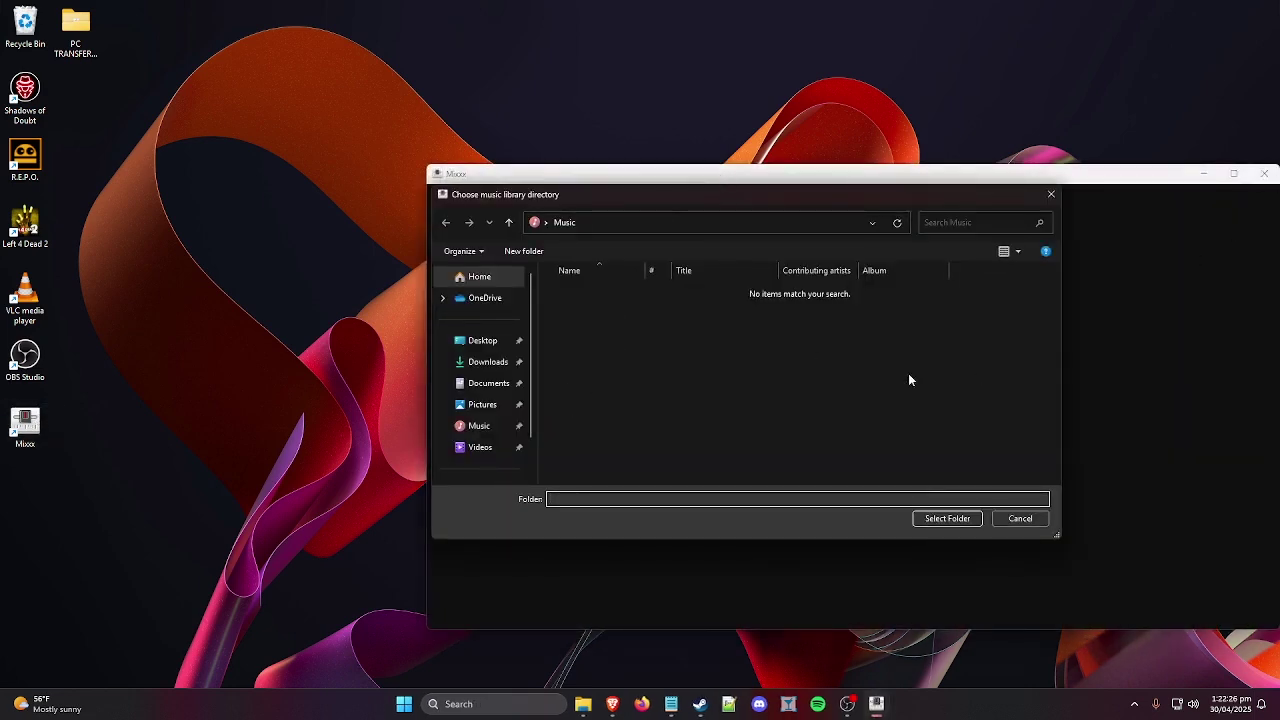
{"action": "left_click_drag", "start_coordinate": [615, 198], "coordinate": [642, 210]}
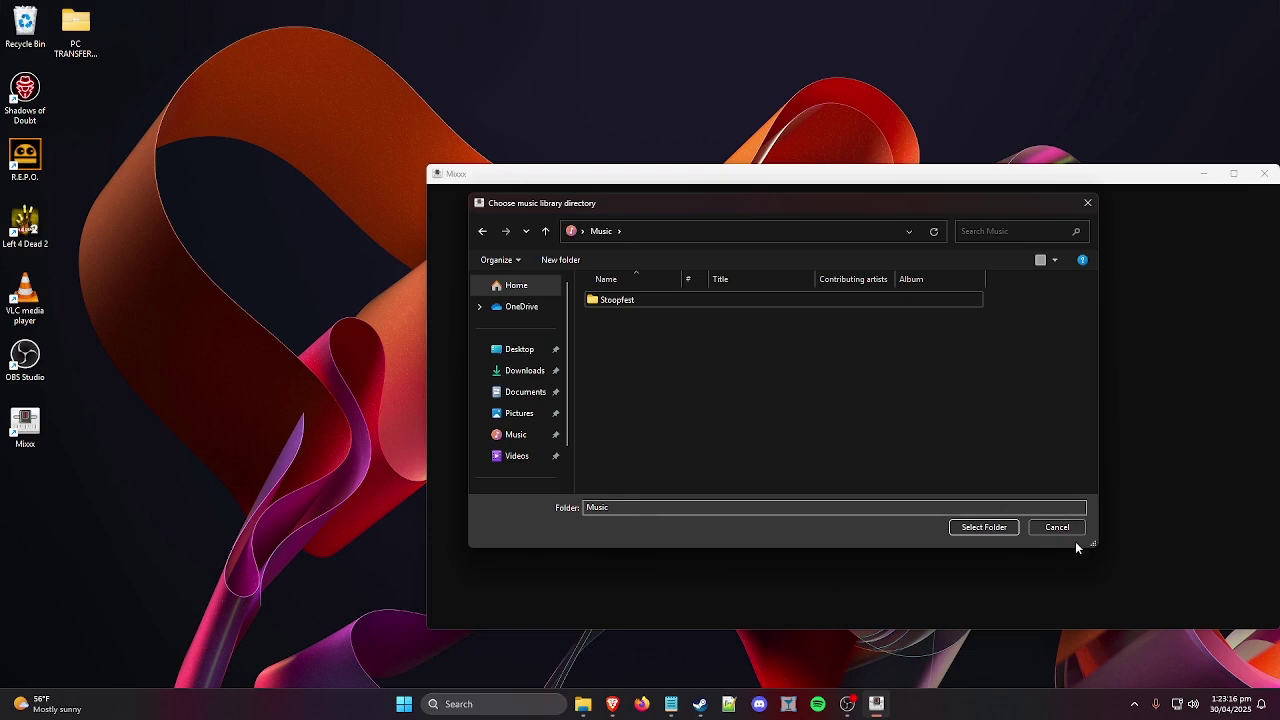
{"action": "left_click", "coordinate": [988, 528]}
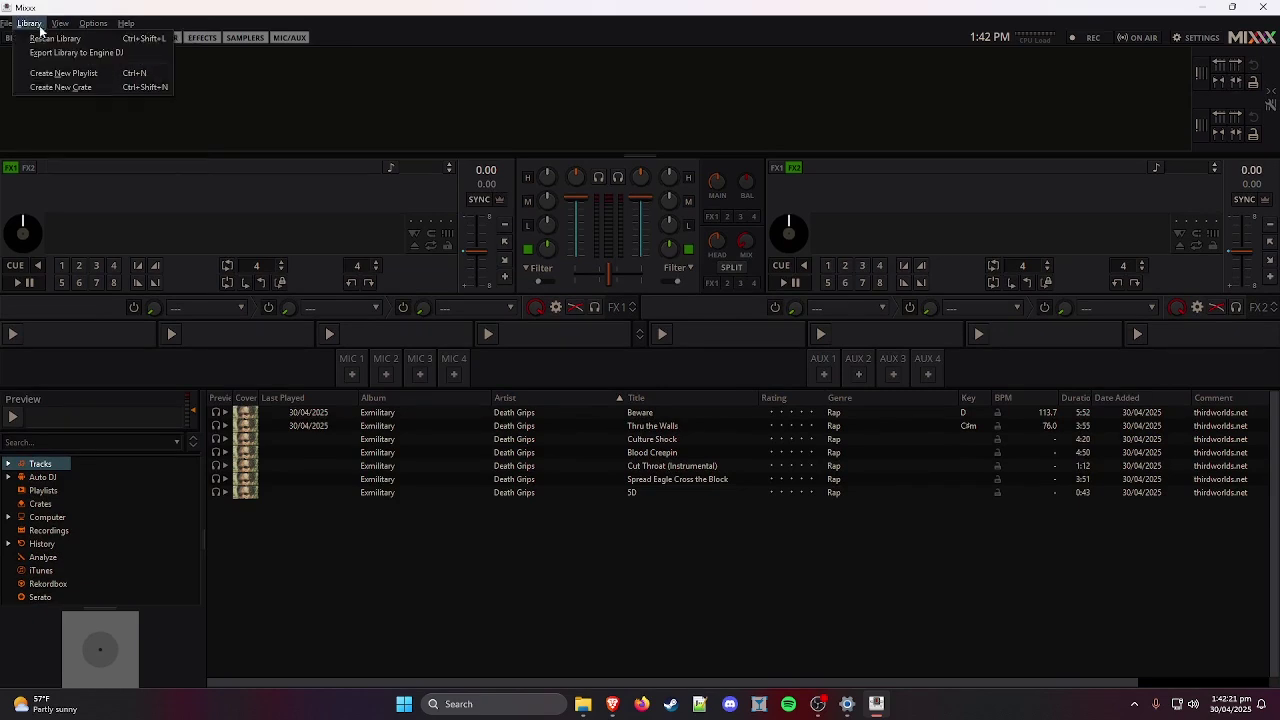
Hide and show the Mixxx menu bar several times with Alt, leaving it visible.
{"action": "left_click", "coordinate": [248, 22]}
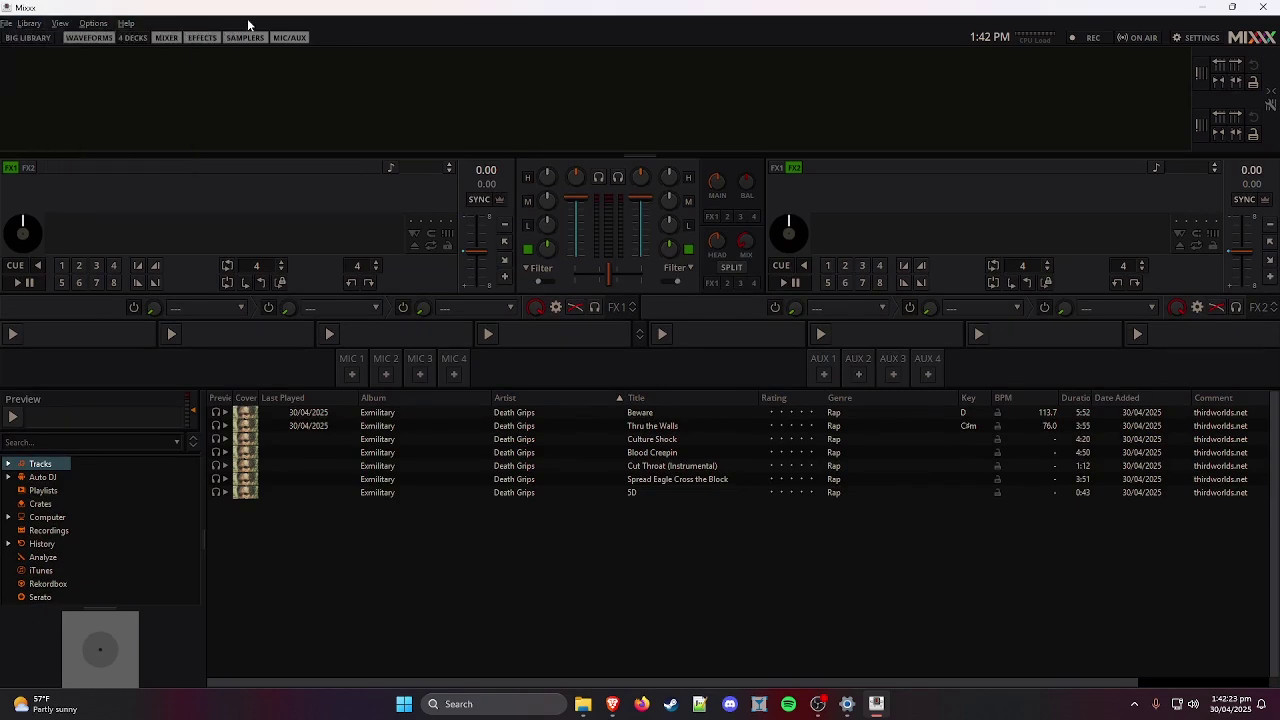
{"action": "key", "text": "alt+f"}
{"action": "key", "text": "Escape"}
{"action": "key", "text": "alt+f"}
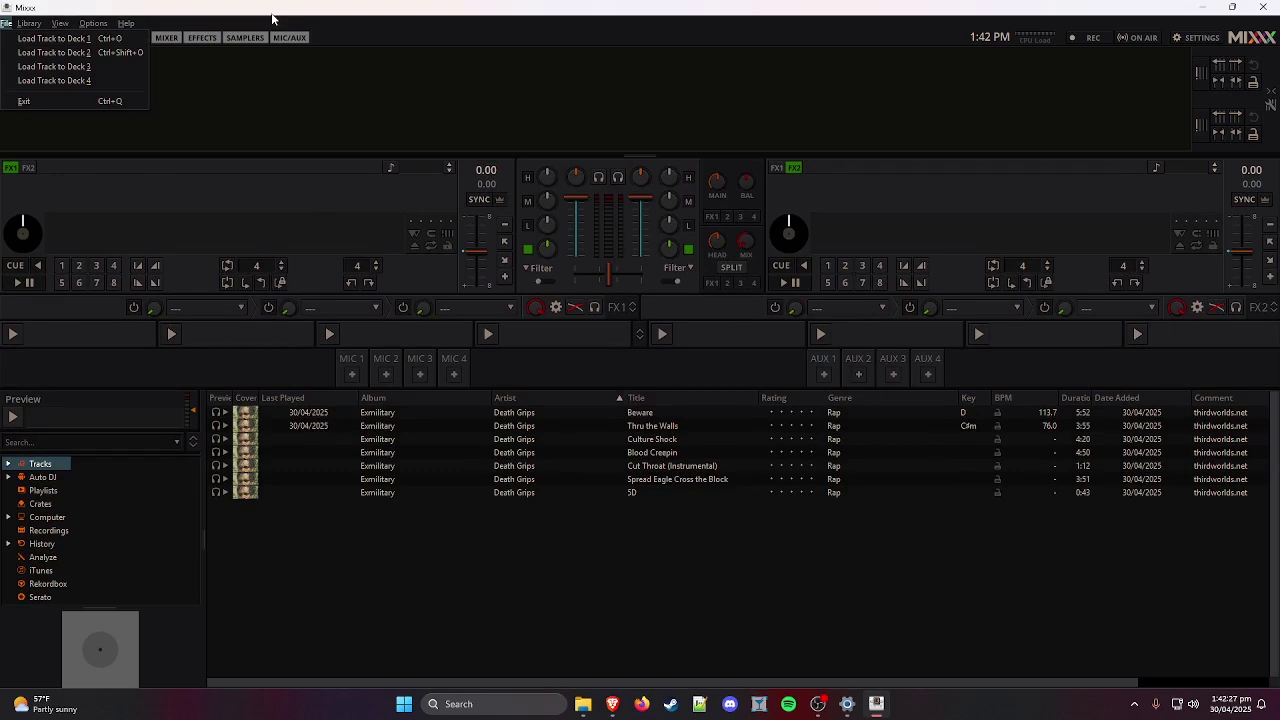
{"action": "key", "text": "Escape"}
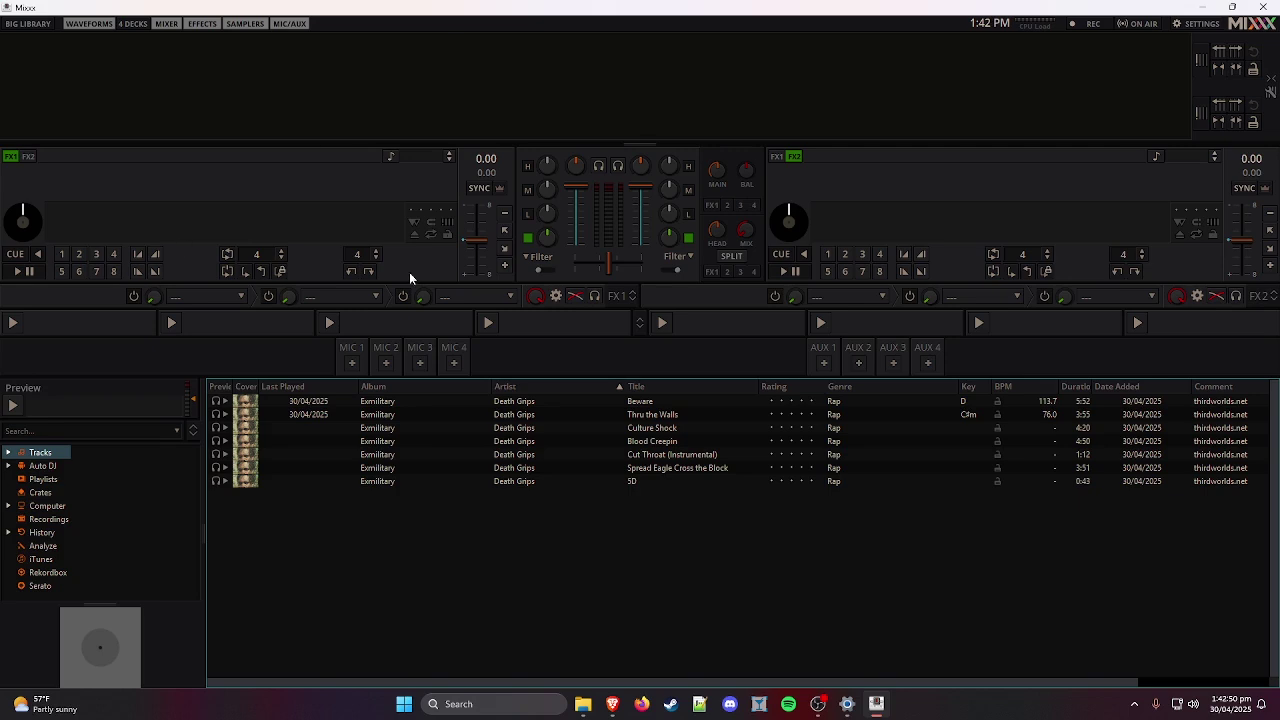
{"action": "key", "text": "alt+f"}
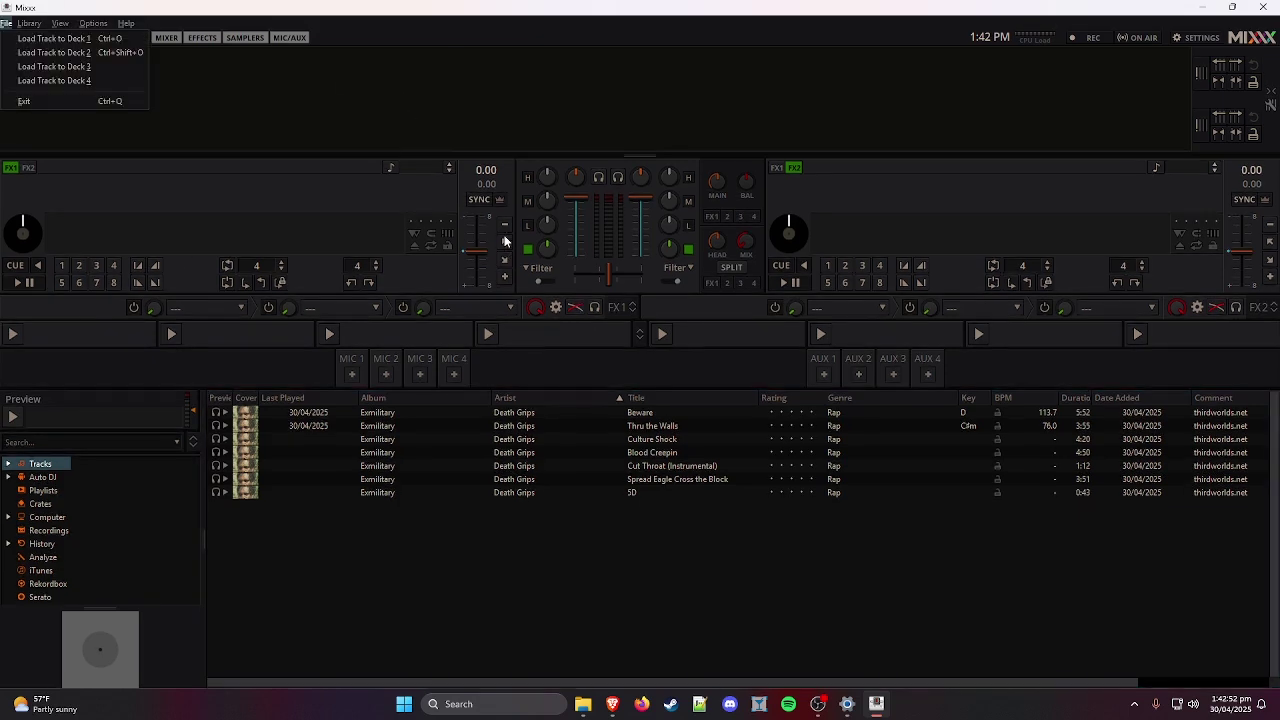
Open Options > Preferences on the Sound Hardware page.
{"action": "left_click", "coordinate": [95, 23]}
{"action": "left_click", "coordinate": [100, 26]}
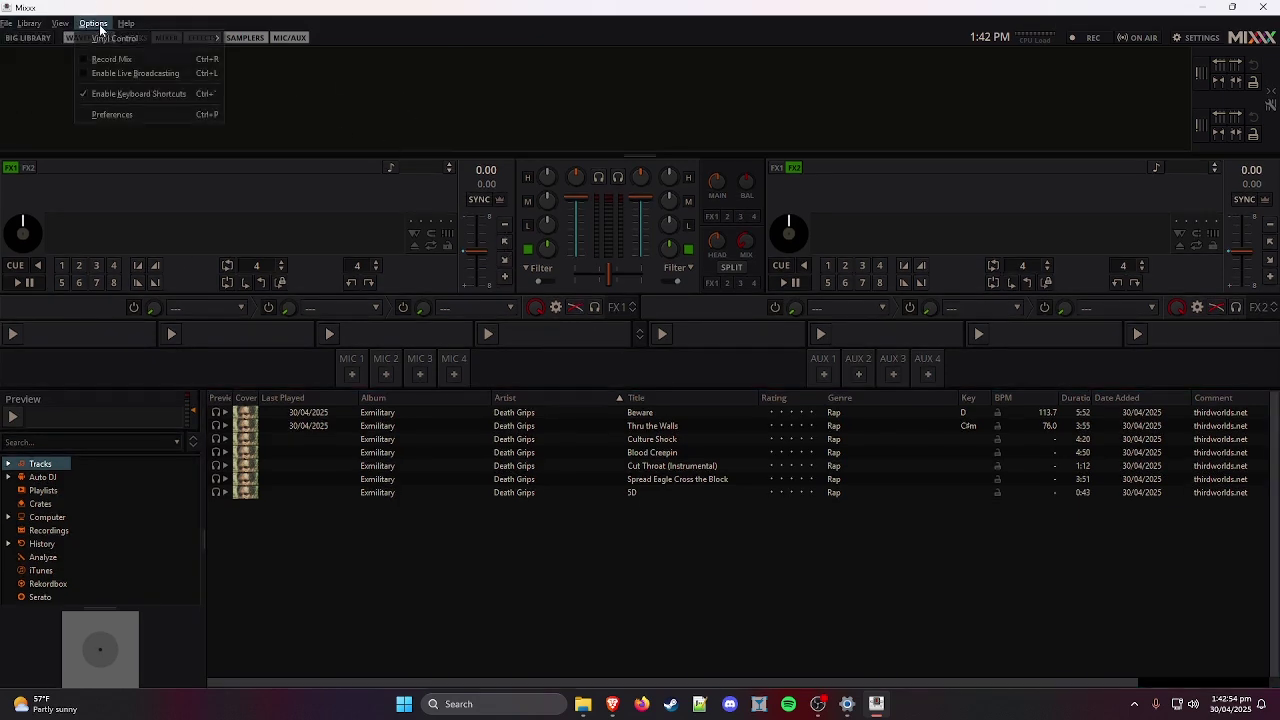
{"action": "left_click", "coordinate": [112, 114]}
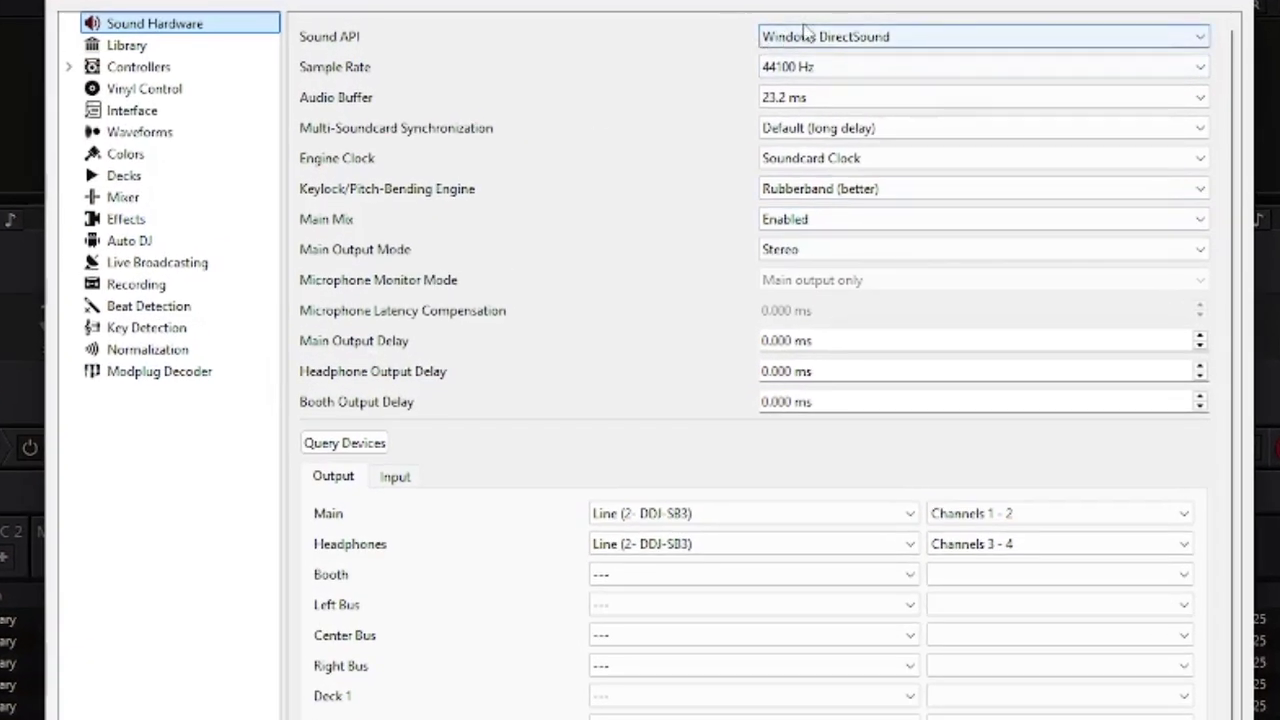
Open and close the Sound API list several times, leaving Windows DirectSound selected.
{"action": "left_click", "coordinate": [809, 35]}
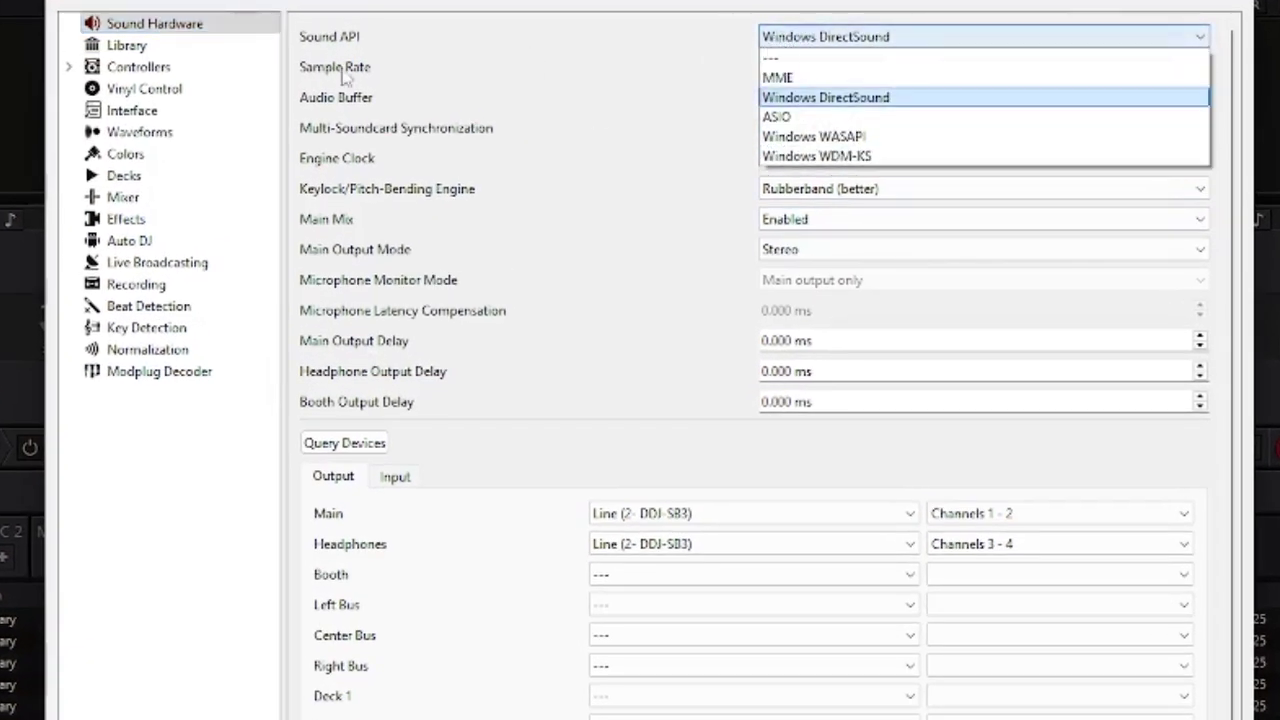
{"action": "left_click", "coordinate": [840, 35]}
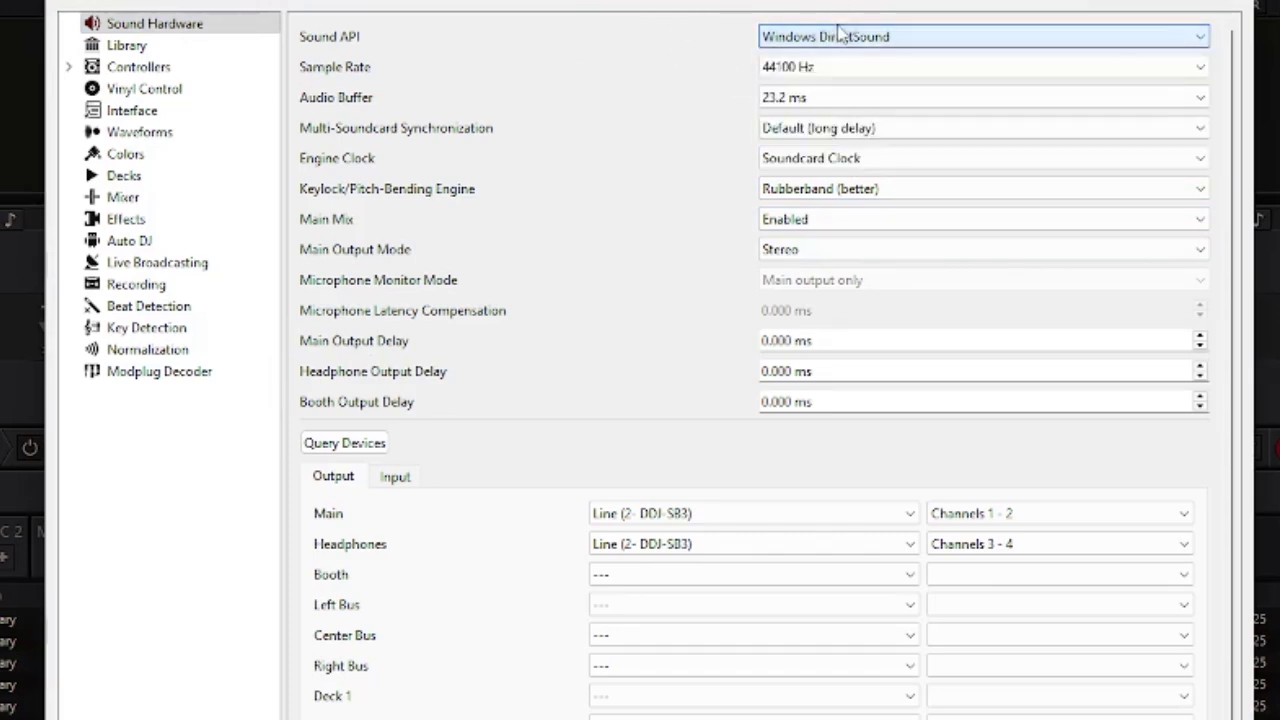
{"action": "left_click", "coordinate": [840, 35]}
{"action": "left_click", "coordinate": [879, 45]}
{"action": "left_click", "coordinate": [879, 42]}
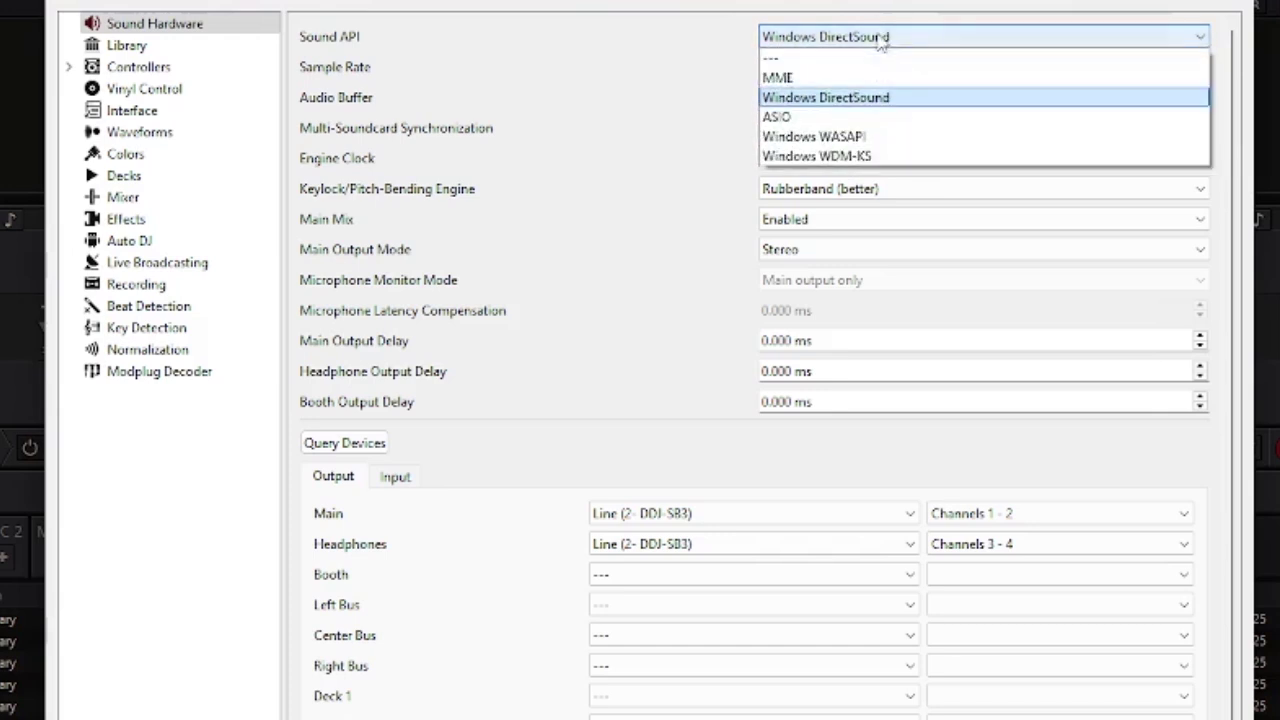
{"action": "left_click", "coordinate": [860, 40]}
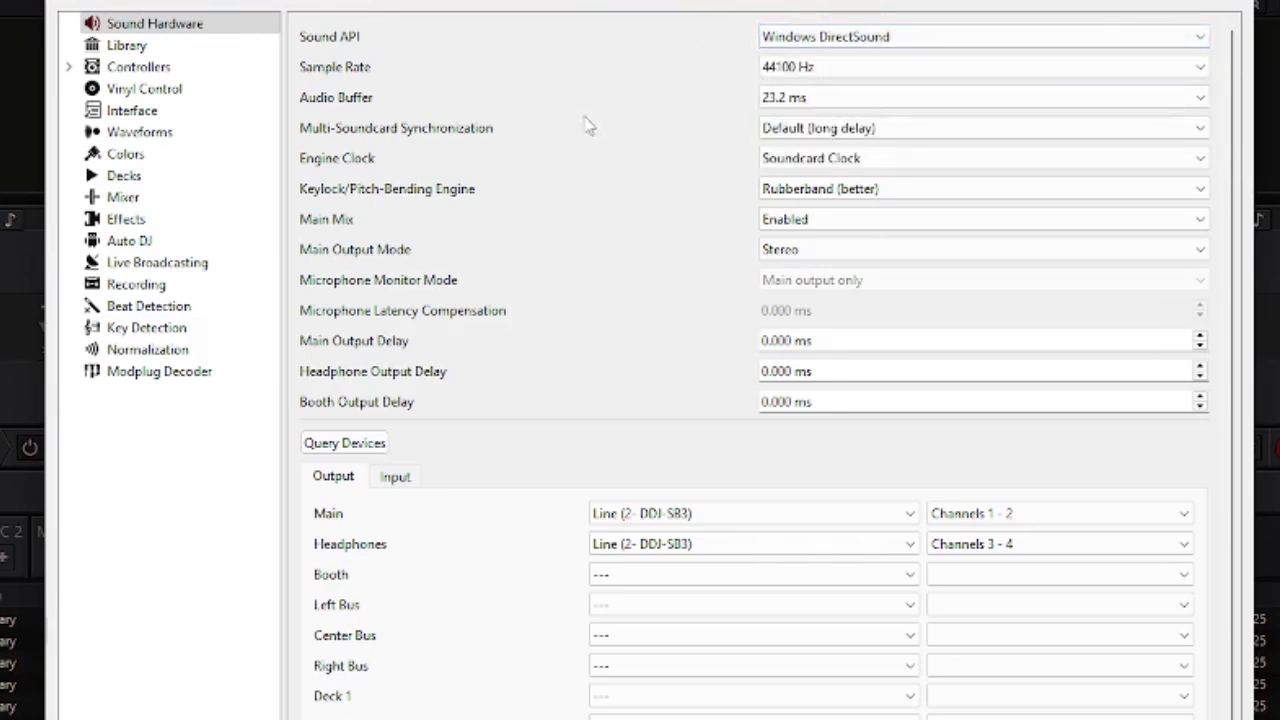
{"action": "left_click", "coordinate": [882, 38]}
{"action": "left_click", "coordinate": [882, 37]}
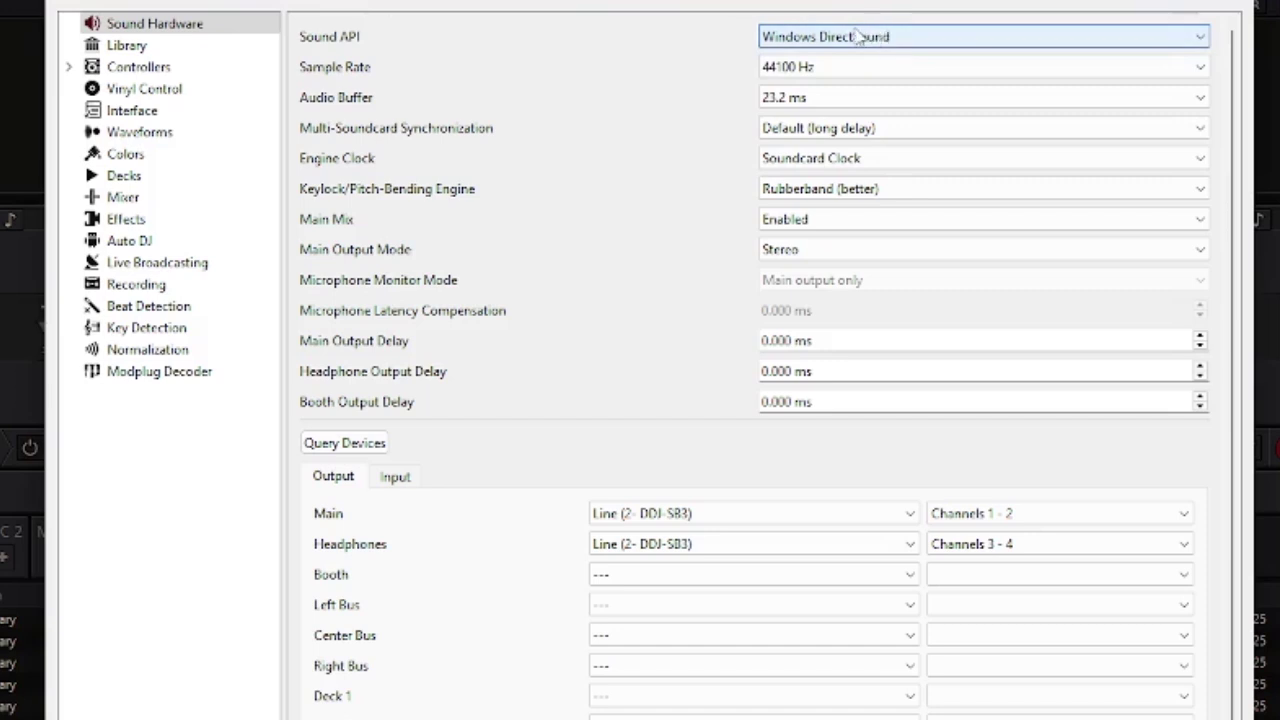
{"action": "left_click", "coordinate": [860, 37]}
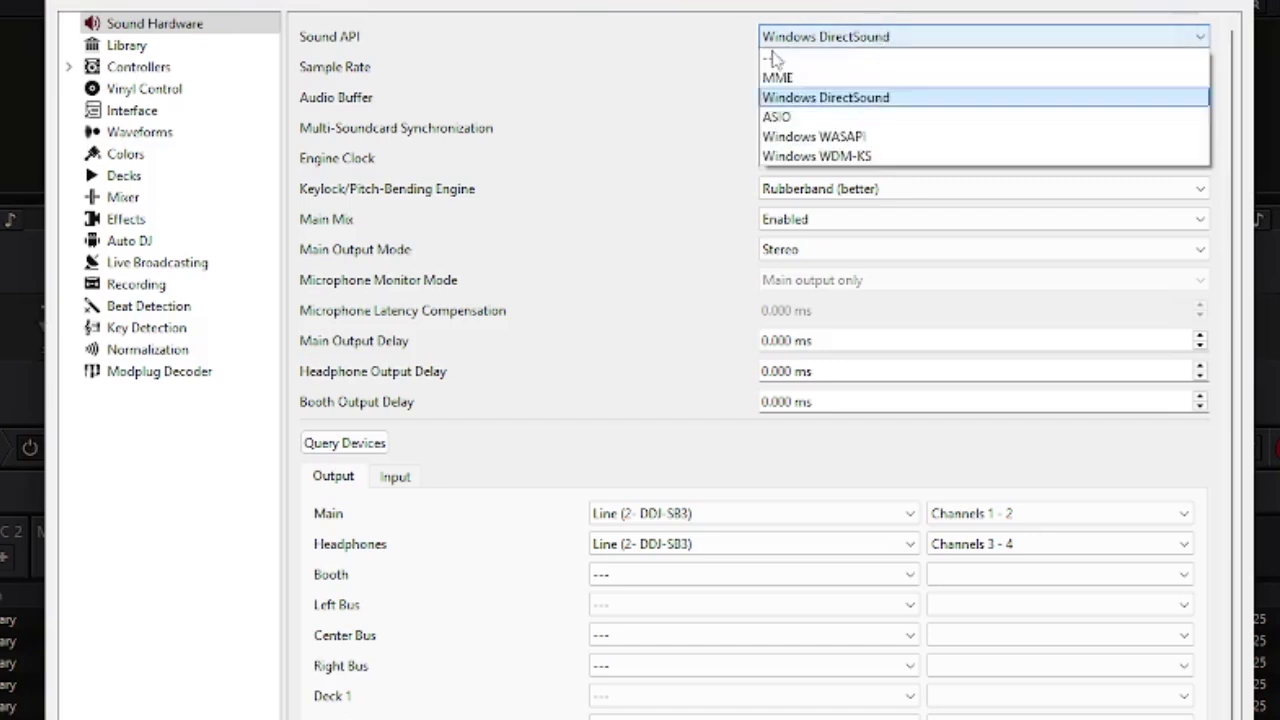
{"action": "left_click", "coordinate": [868, 40]}
{"action": "left_click", "coordinate": [871, 32]}
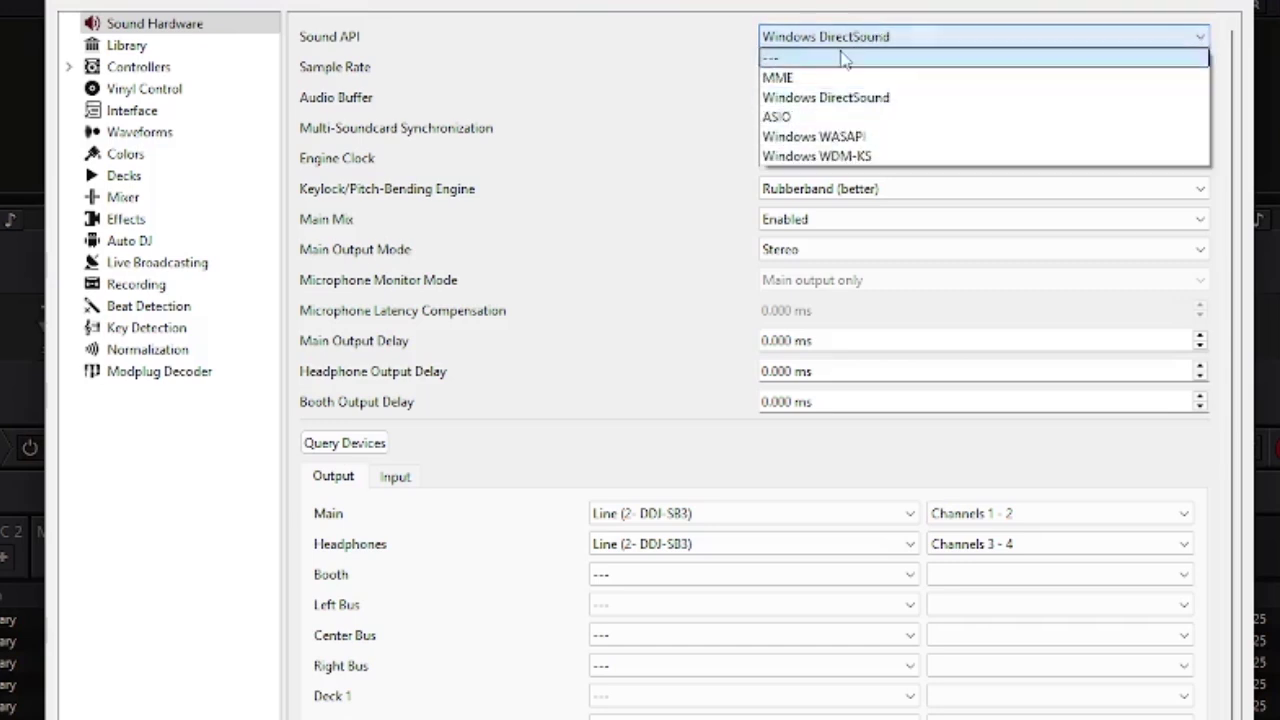
Switch the Sound API to MME and back to Windows DirectSound, clearing output devices.
{"action": "left_click", "coordinate": [790, 79]}
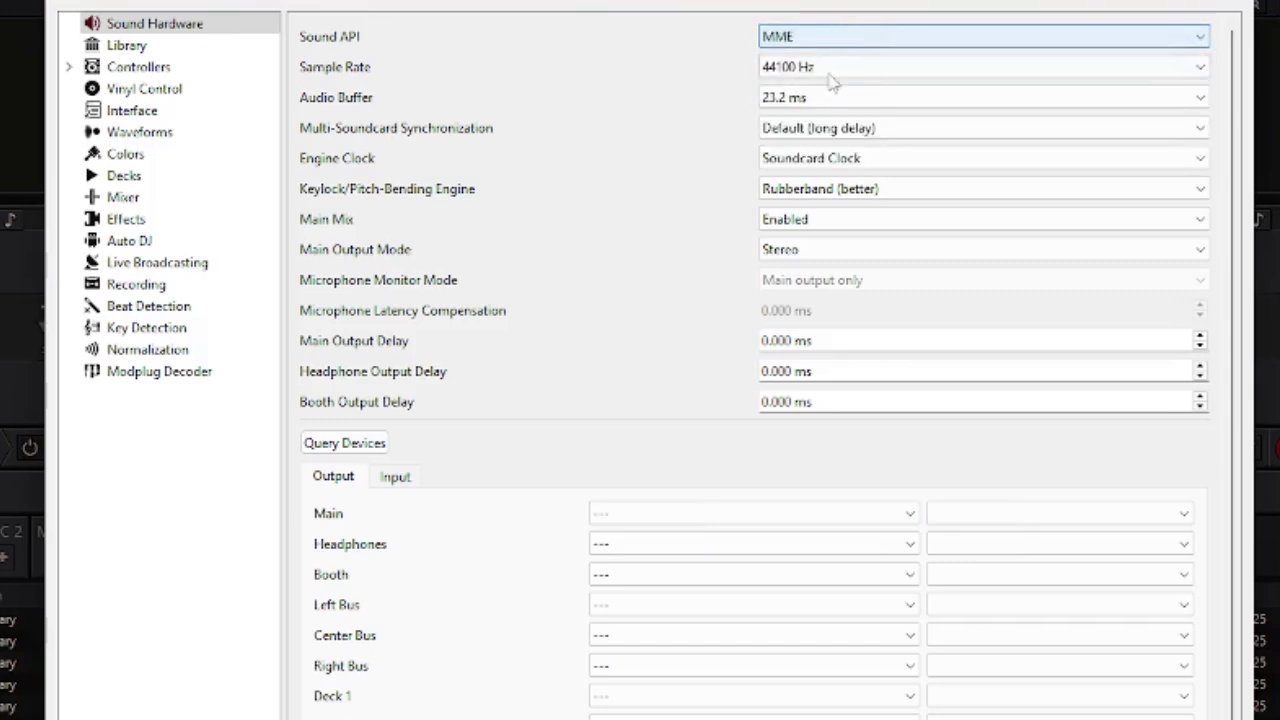
{"action": "left_click", "coordinate": [737, 514]}
{"action": "left_click", "coordinate": [857, 37]}
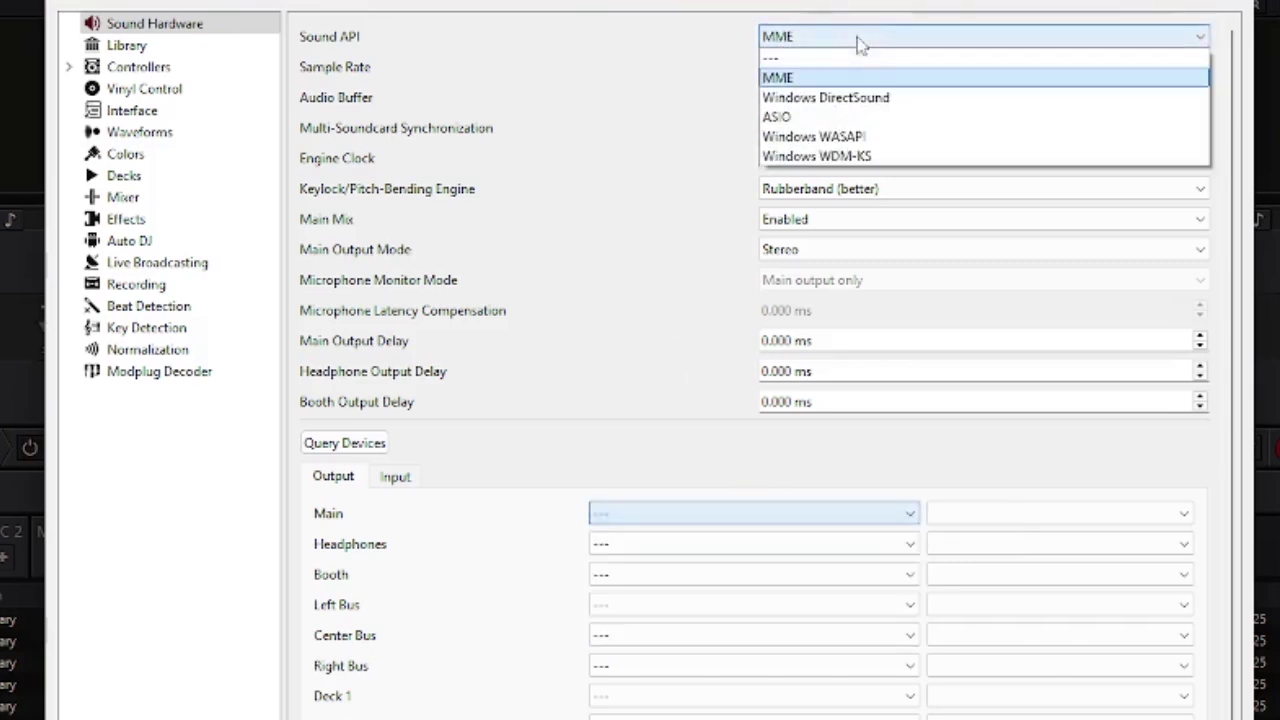
{"action": "left_click", "coordinate": [855, 100]}
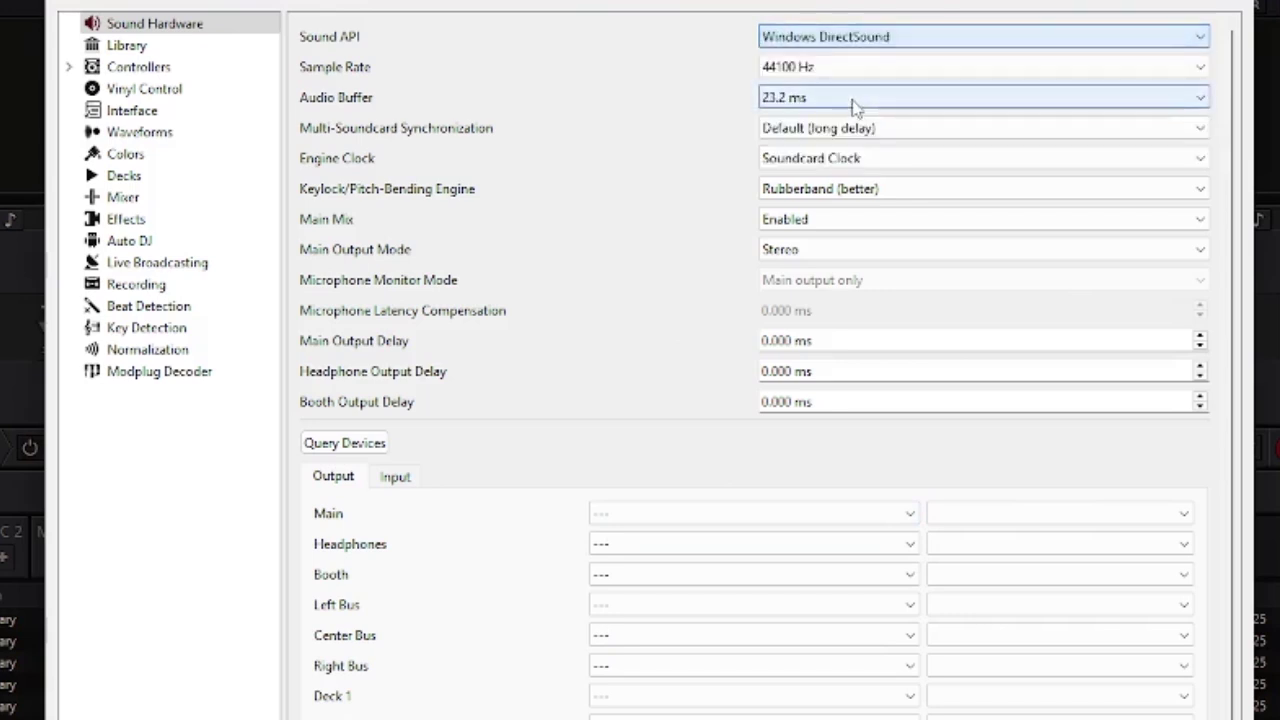
{"action": "left_click", "coordinate": [845, 42]}
{"action": "left_click", "coordinate": [806, 40]}
{"action": "left_click", "coordinate": [808, 40]}
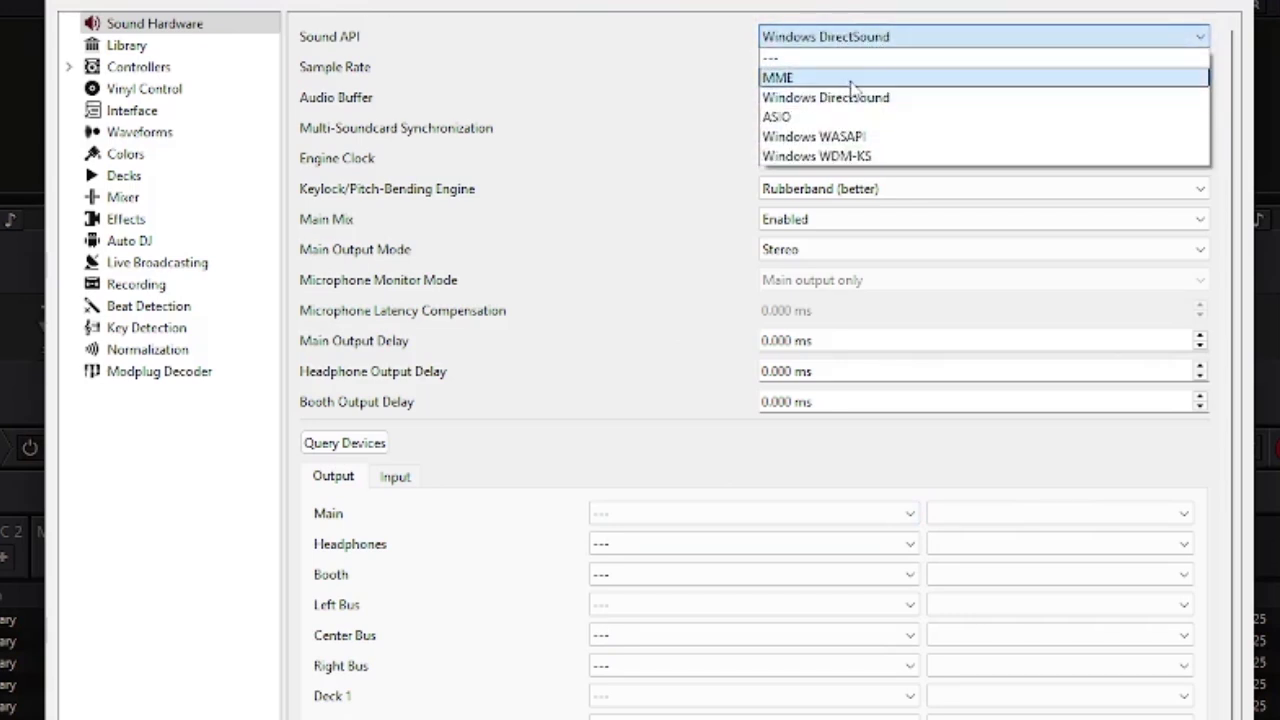
{"action": "left_click", "coordinate": [872, 40]}
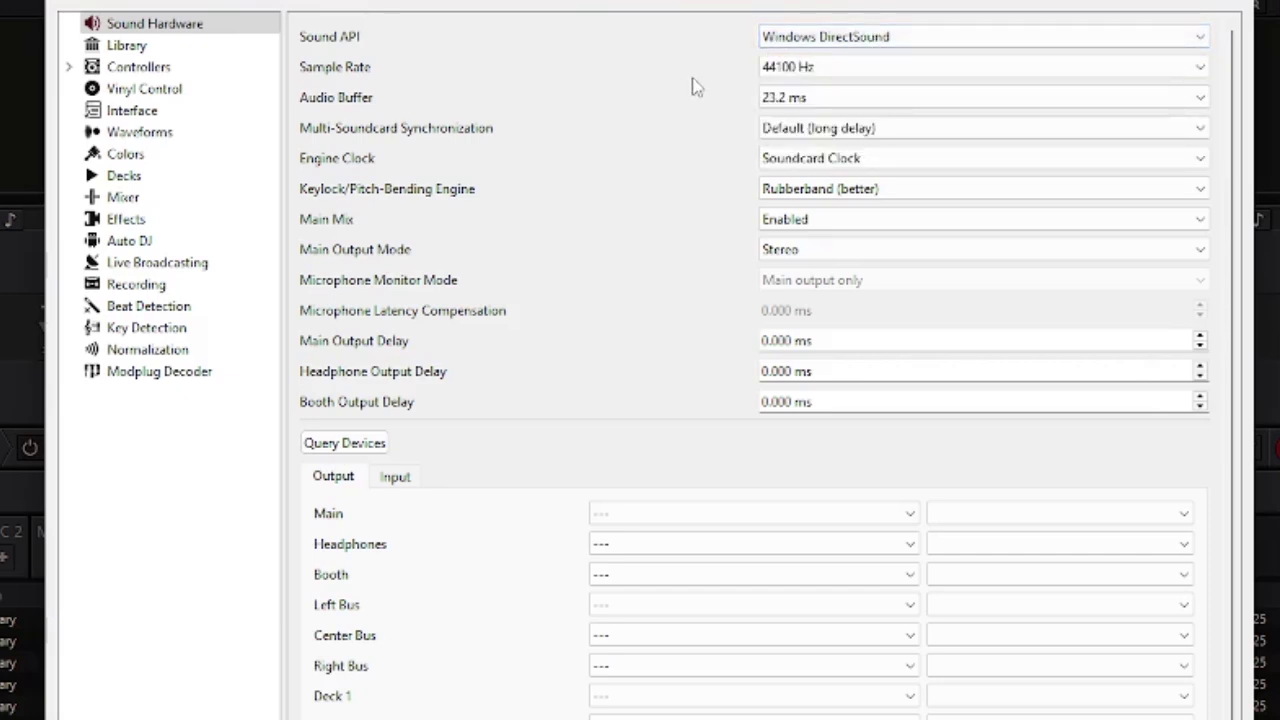
{"action": "left_click", "coordinate": [840, 42]}
Scroll the DDJ-SB3 manual down to the Audio Setup section and highlight its introduction.
{"action": "left_click", "coordinate": [851, 14]}
{"action": "scroll", "coordinate": [366, 472], "scroll_direction": "down", "scroll_amount": 2}
{"action": "scroll", "coordinate": [520, 433], "scroll_direction": "down", "scroll_amount": 4}
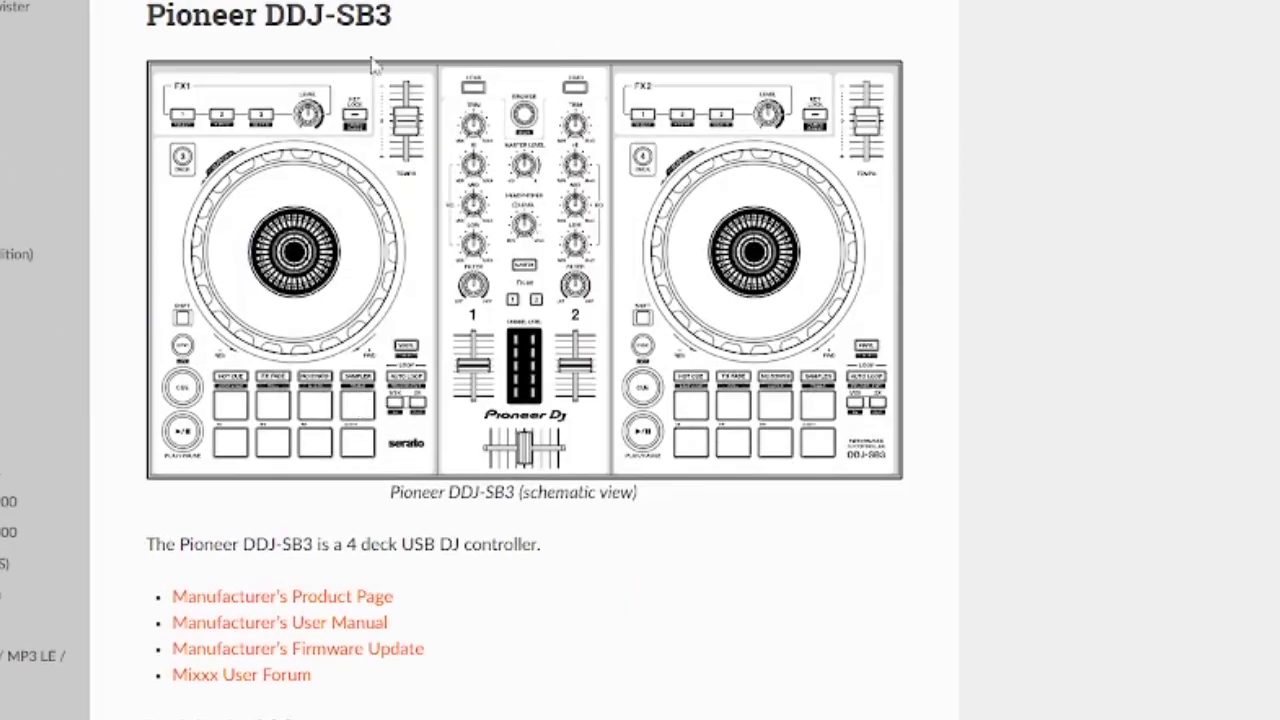
{"action": "scroll", "coordinate": [548, 452], "scroll_direction": "down", "scroll_amount": 4}
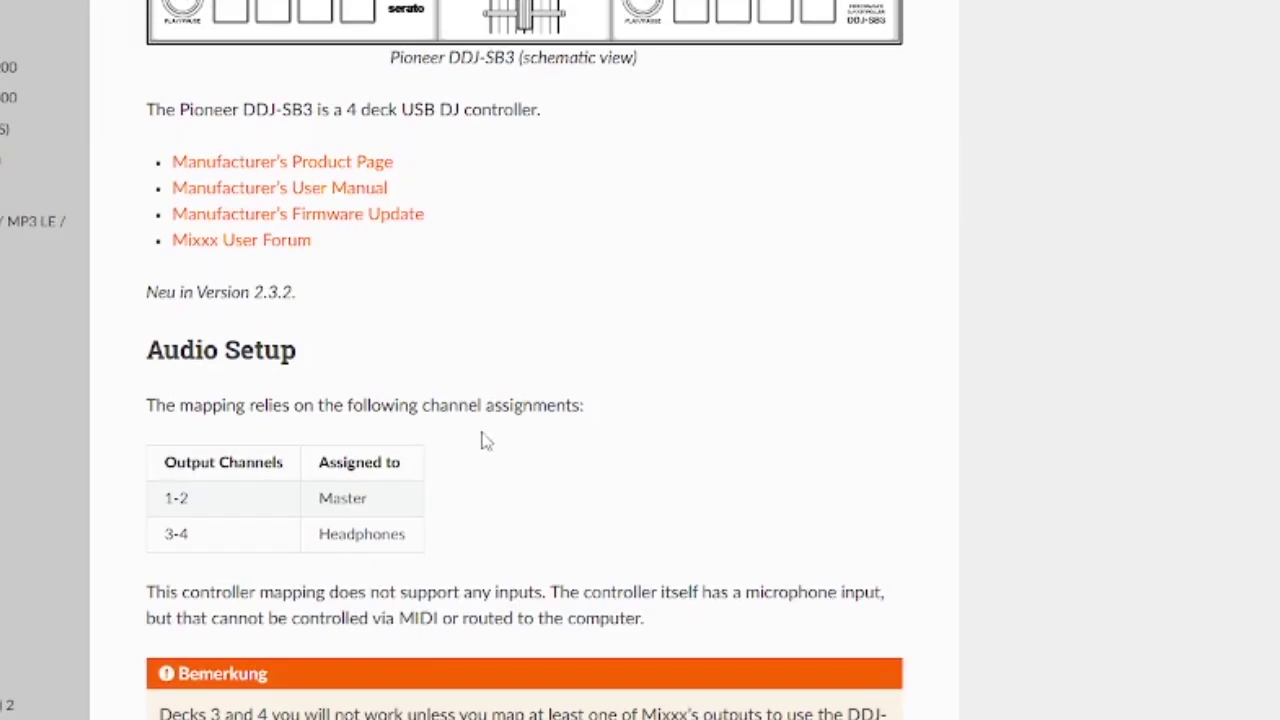
{"action": "left_click_drag", "start_coordinate": [163, 390], "coordinate": [366, 405]}
Highlight the channel table entries: channels 1-2 Master and 3-4 Headphones.
{"action": "double_click", "coordinate": [162, 405]}
{"action": "left_click", "coordinate": [468, 461]}
{"action": "double_click", "coordinate": [337, 494]}
{"action": "left_click", "coordinate": [366, 497]}
{"action": "left_click_drag", "start_coordinate": [366, 497], "coordinate": [138, 517]}
{"action": "left_click", "coordinate": [207, 512]}
{"action": "left_click_drag", "start_coordinate": [358, 533], "coordinate": [408, 534]}
{"action": "left_click", "coordinate": [222, 556]}
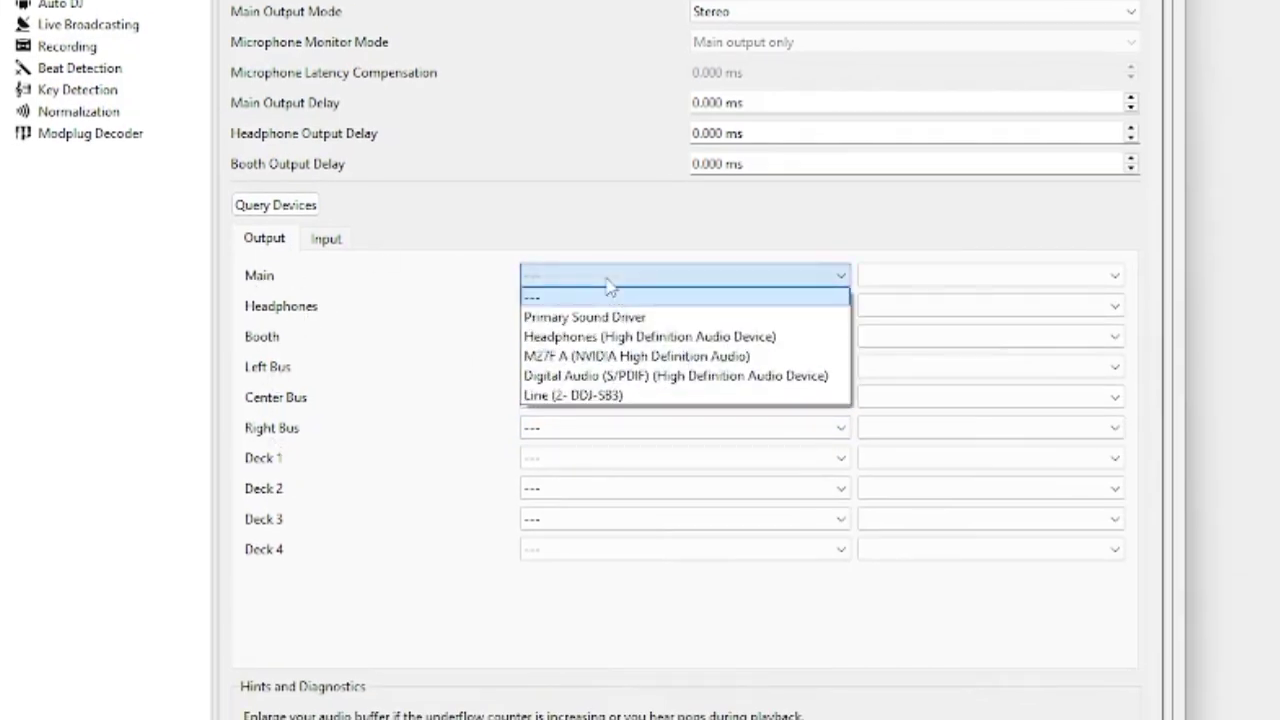
Set the Main output to Line (2- DDJ-SB3) on Channels 1 - 2.
{"action": "left_click", "coordinate": [622, 400]}
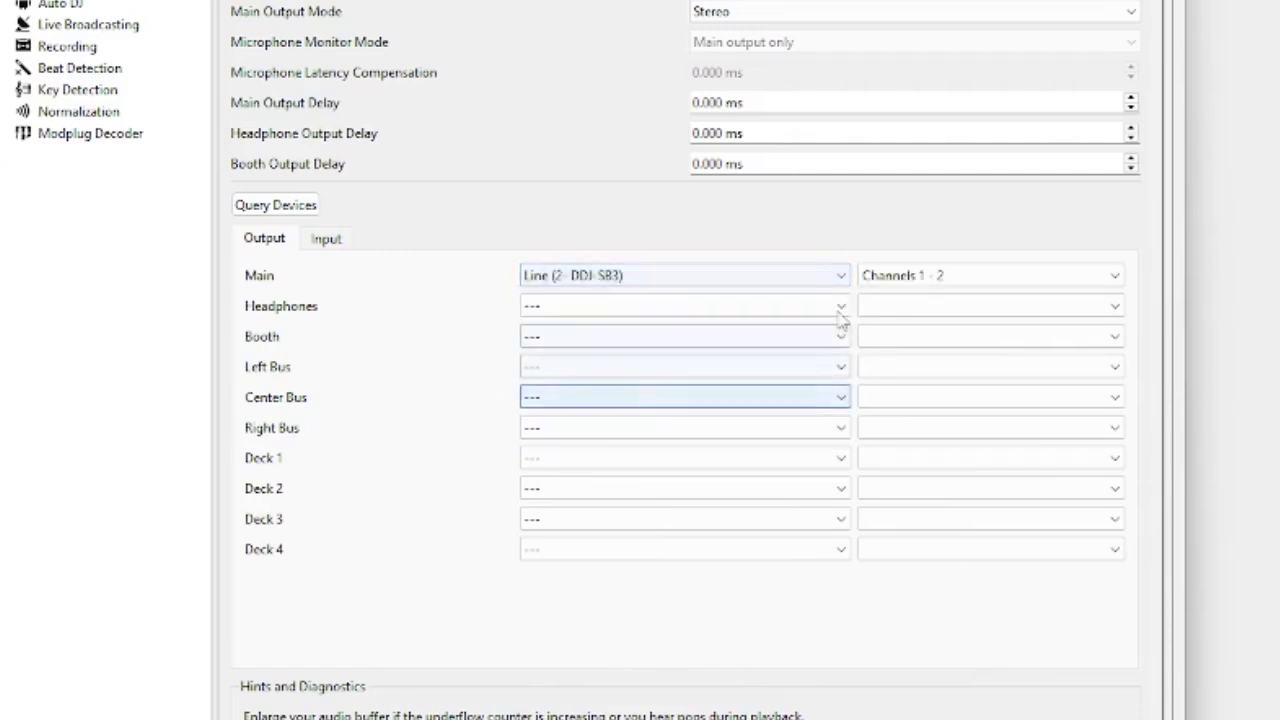
{"action": "left_click", "coordinate": [925, 276]}
{"action": "left_click", "coordinate": [957, 298]}
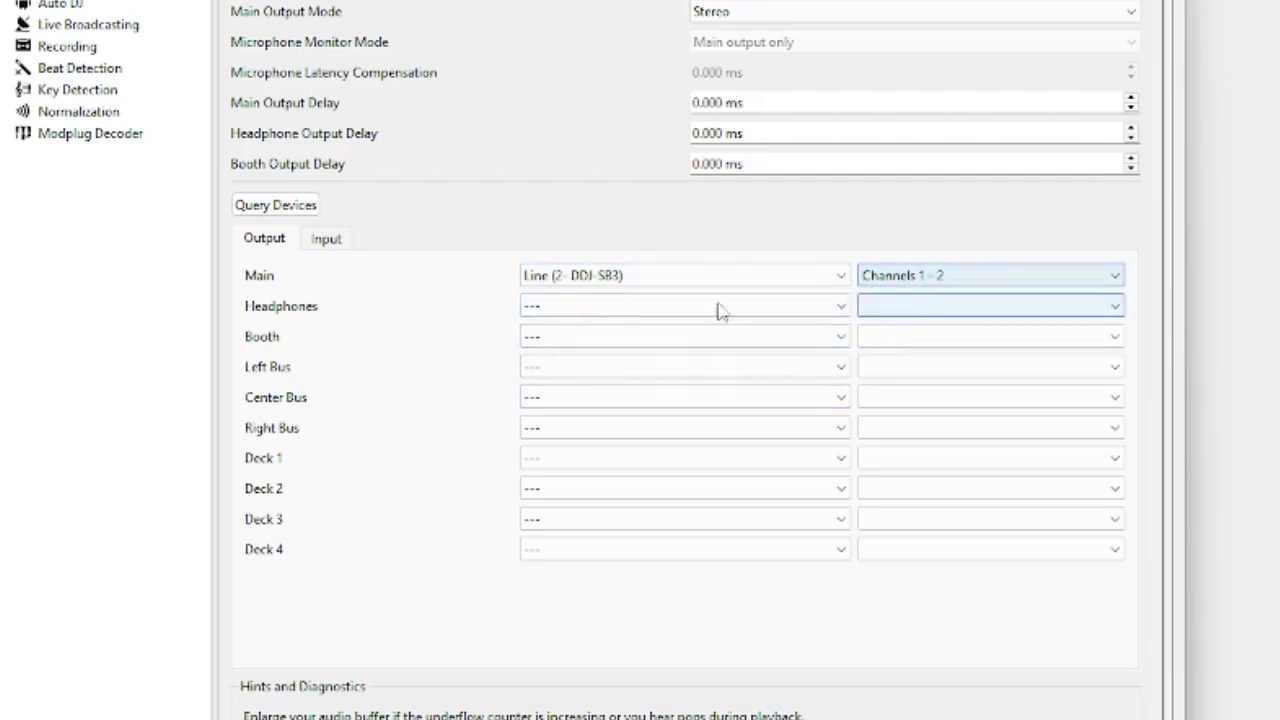
Set Headphones to Line (2- DDJ-SB3) on Channels 3 - 4, leaving Deck 4 unassigned.
{"action": "left_click", "coordinate": [719, 309]}
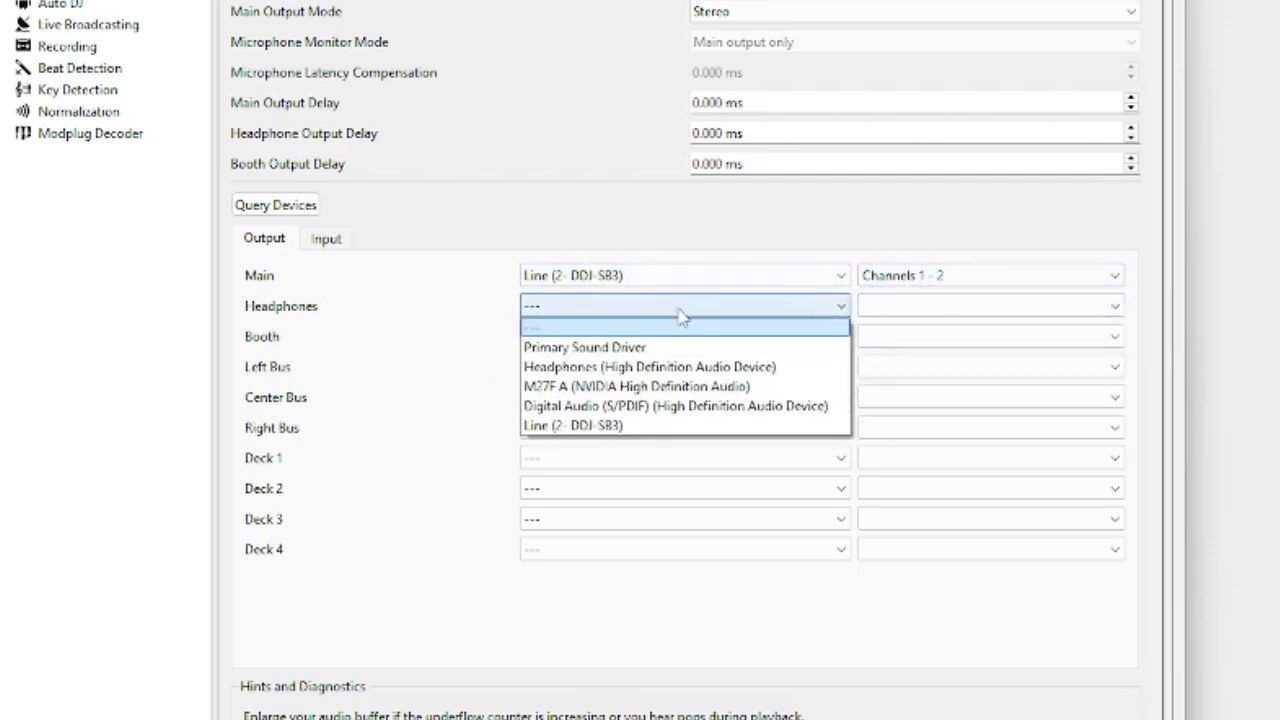
{"action": "left_click", "coordinate": [642, 426]}
{"action": "left_click", "coordinate": [946, 306]}
{"action": "left_click", "coordinate": [946, 314]}
{"action": "left_click", "coordinate": [687, 551]}
{"action": "left_click", "coordinate": [336, 442]}
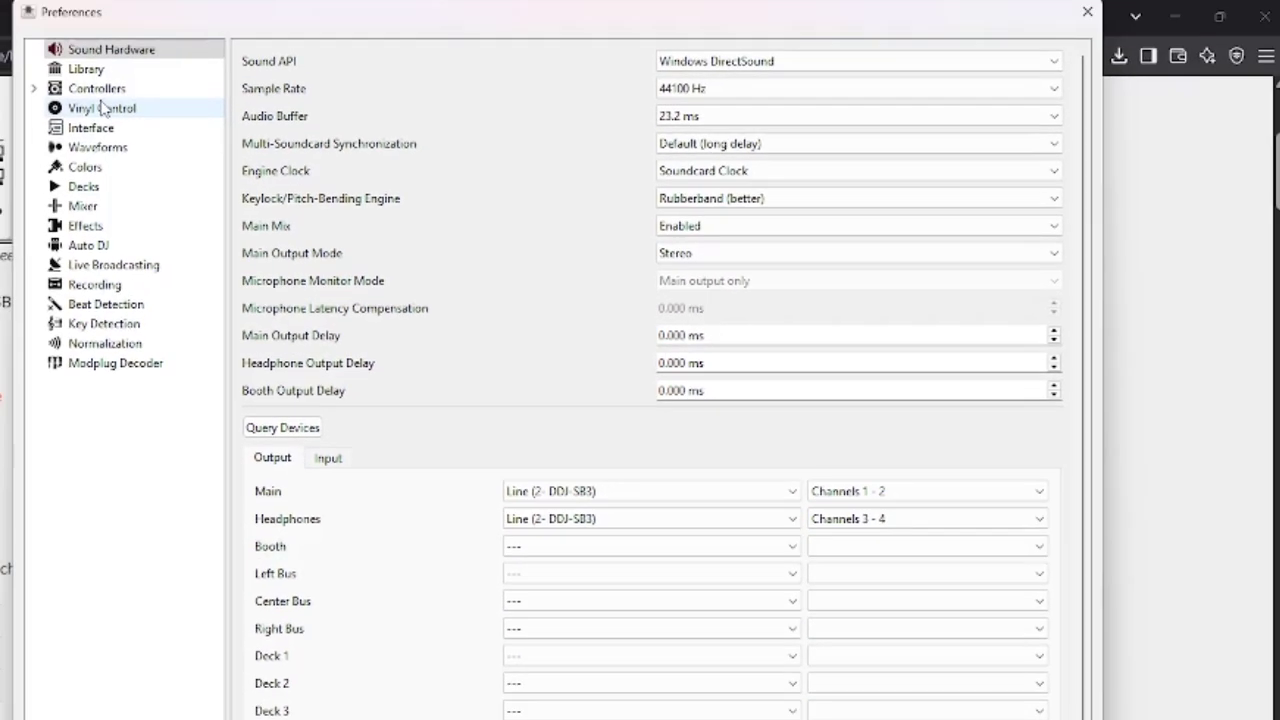
Go to the Controllers preferences and select the DDJ-SB3 MIDI controller.
{"action": "left_click", "coordinate": [103, 108]}
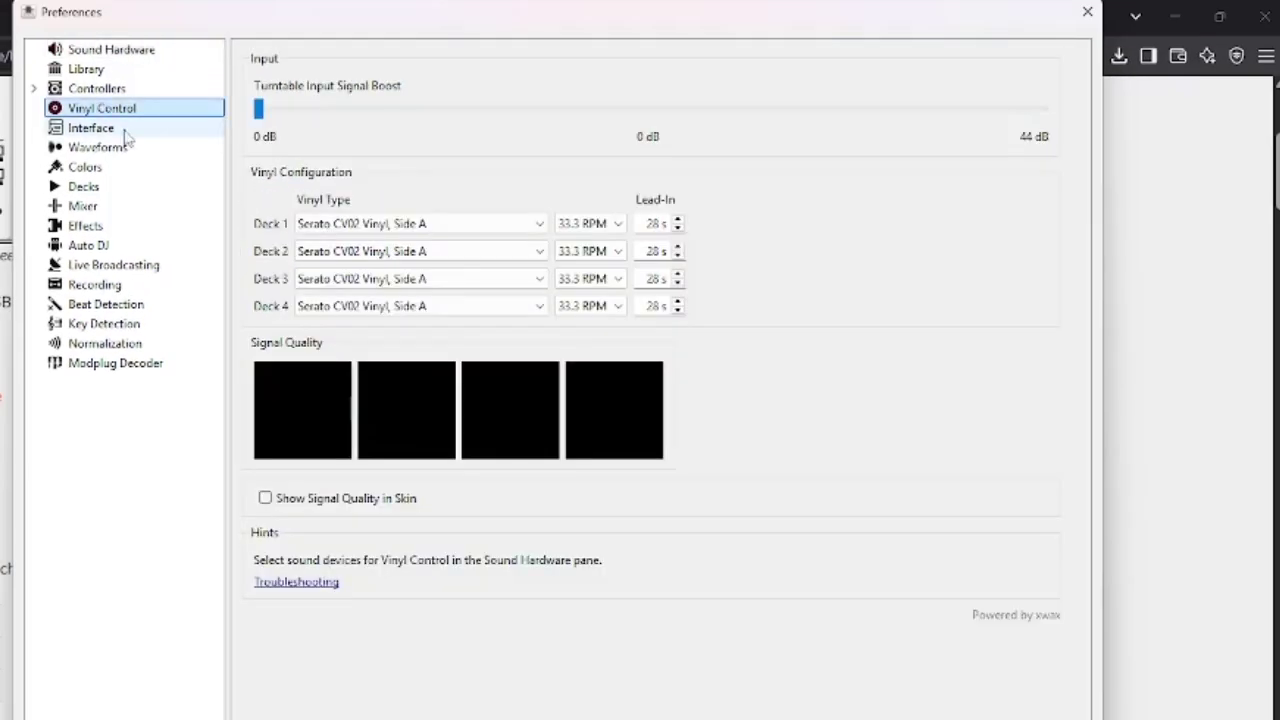
{"action": "left_click", "coordinate": [128, 92]}
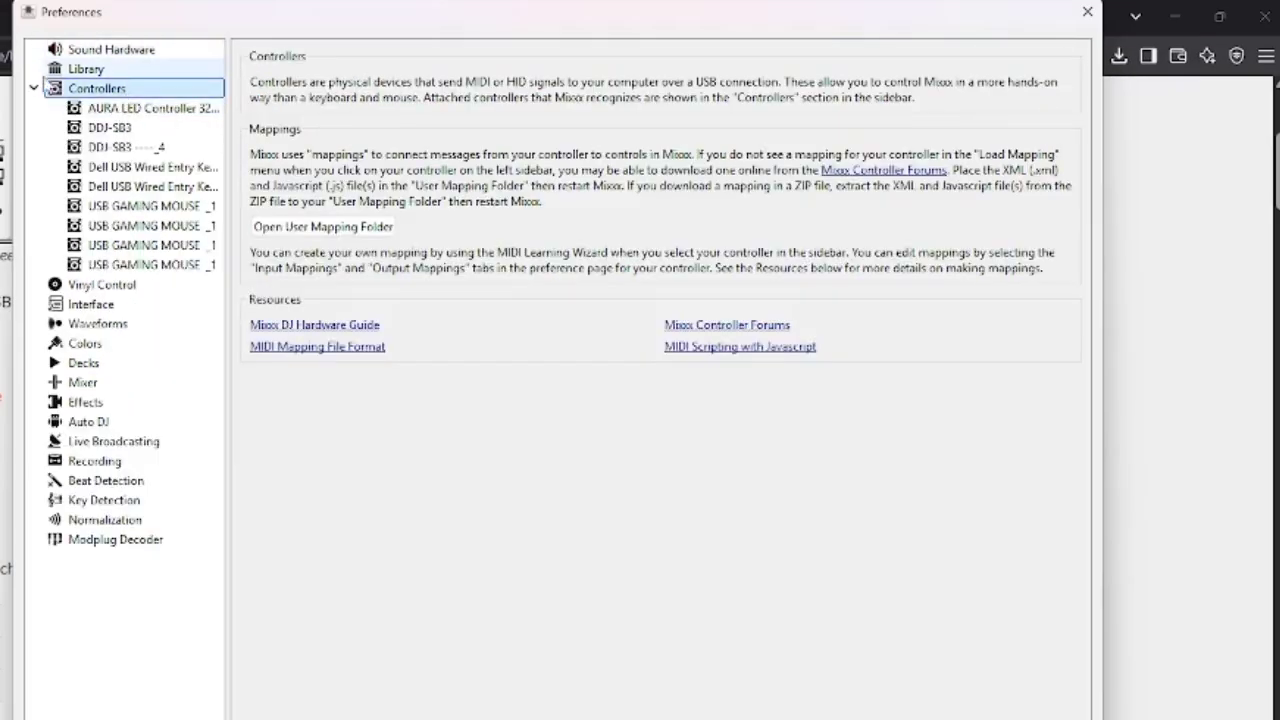
{"action": "left_click", "coordinate": [34, 88]}
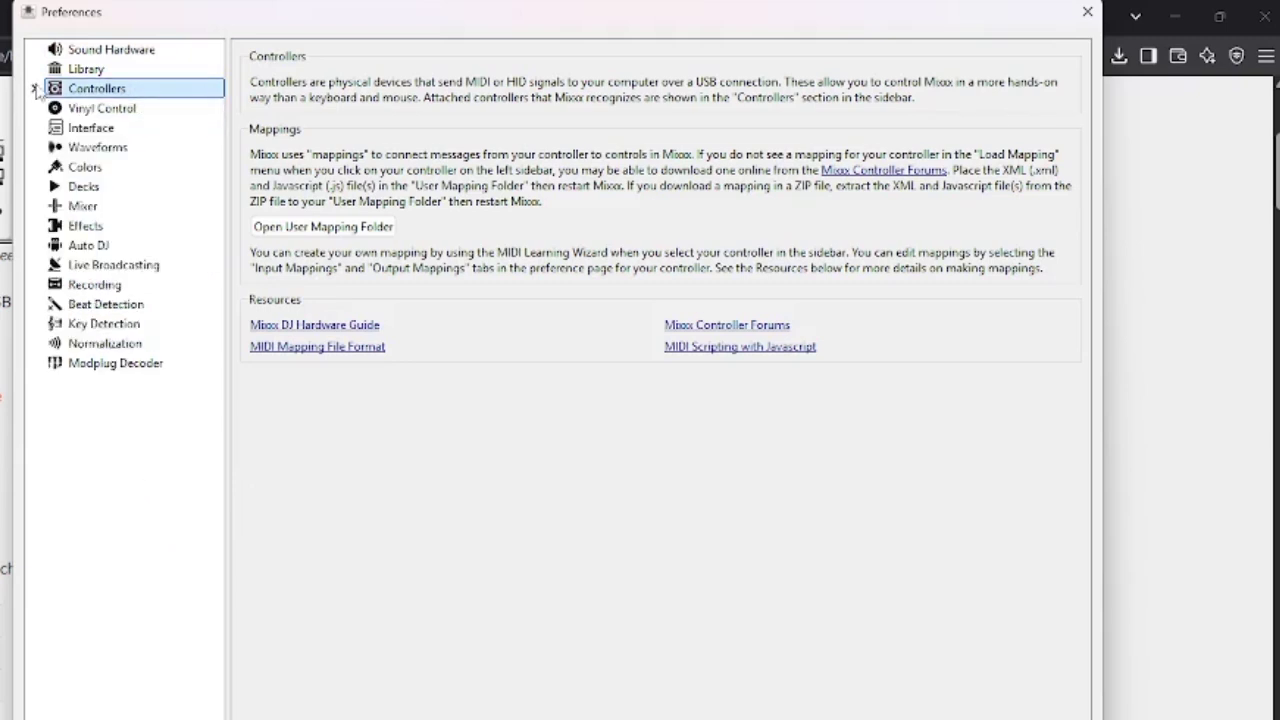
{"action": "left_click", "coordinate": [32, 89]}
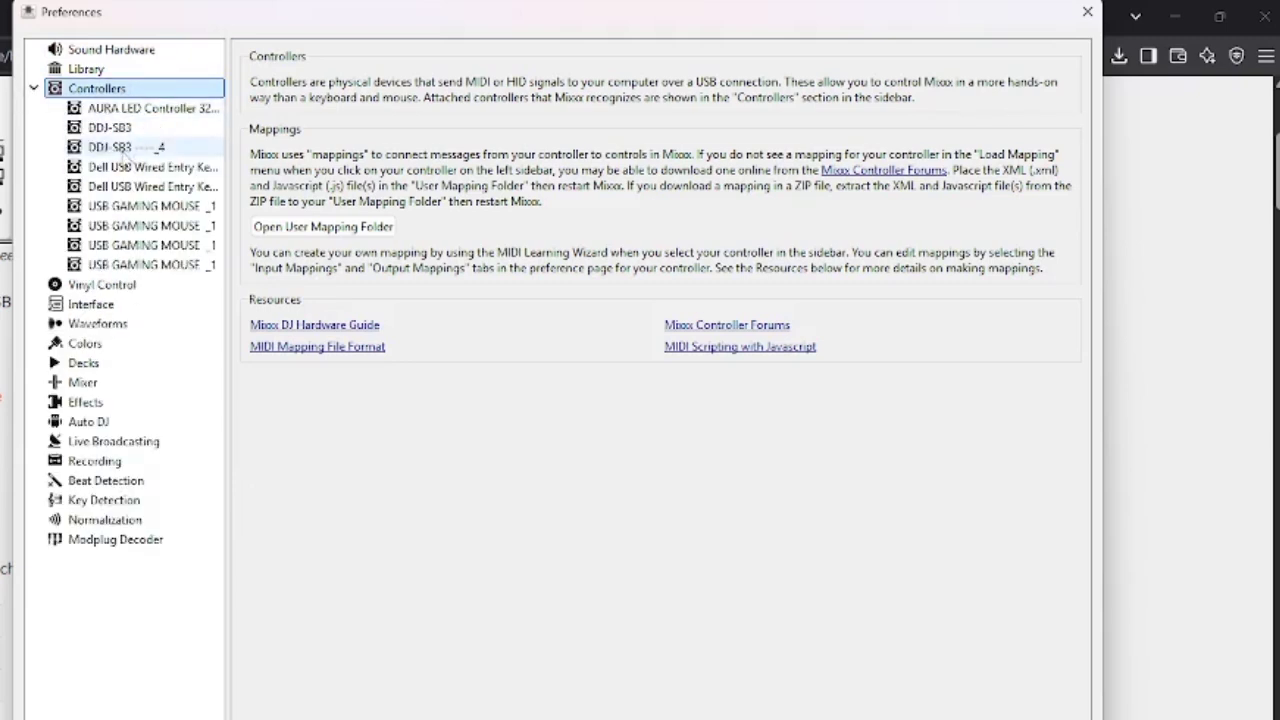
{"action": "left_click", "coordinate": [125, 147]}
{"action": "left_click", "coordinate": [128, 129]}
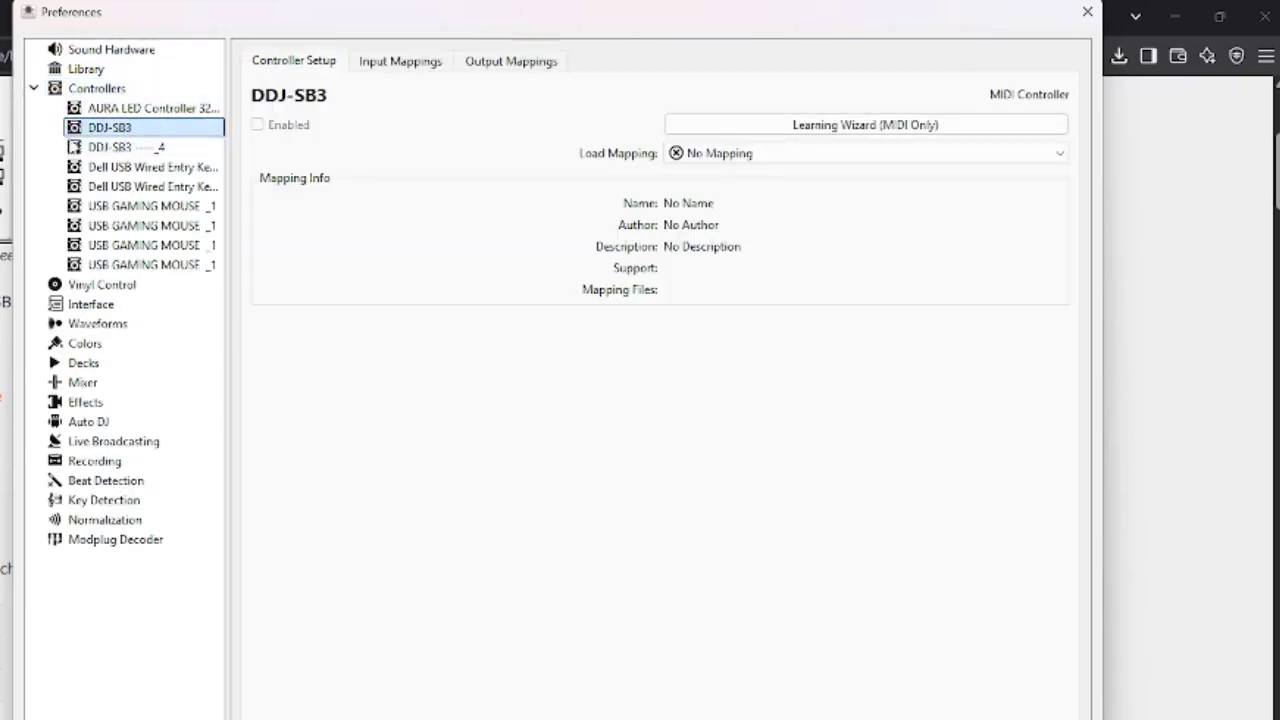
{"action": "left_click", "coordinate": [150, 147]}
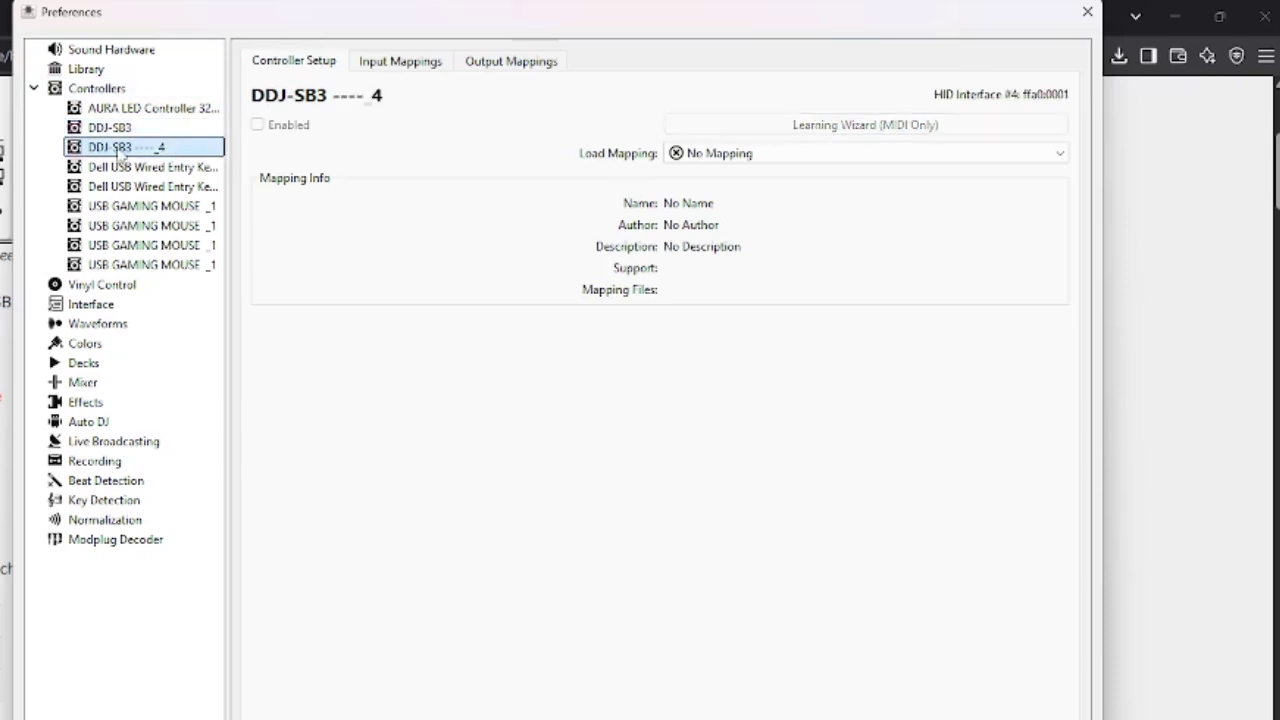
{"action": "left_click", "coordinate": [155, 130]}
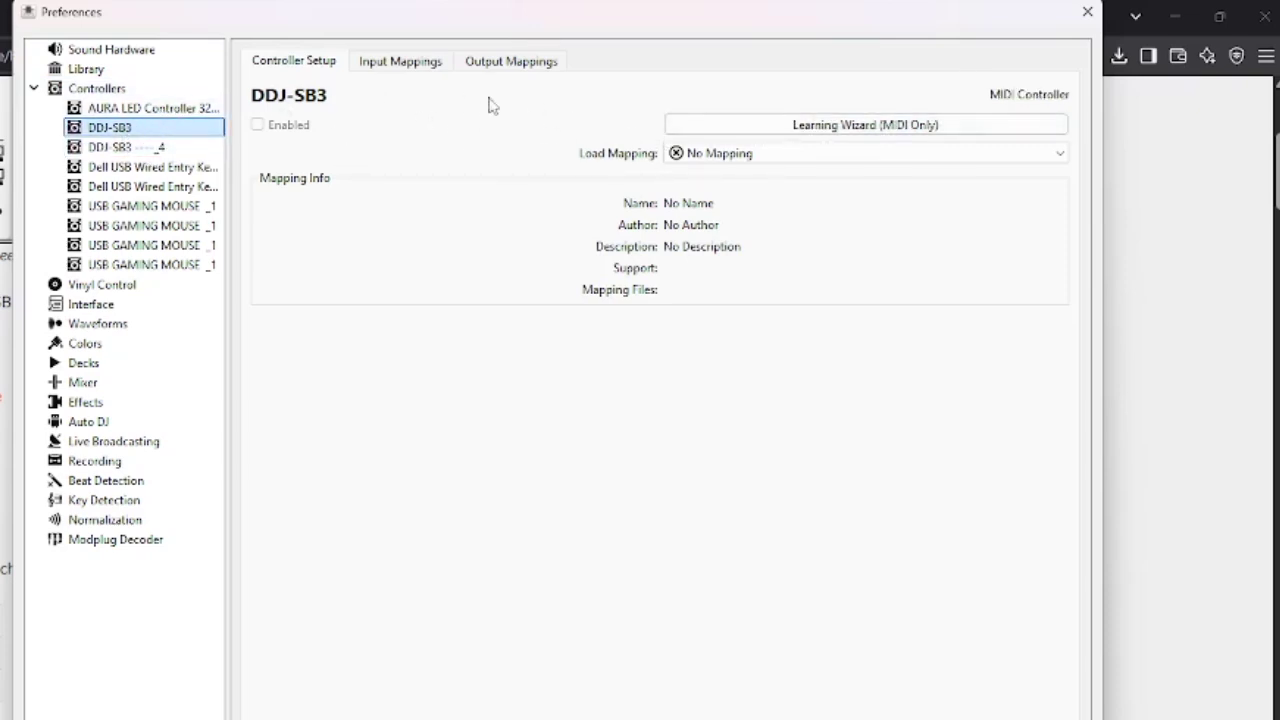
Load the Pioneer DDJ-SB3 mapping for the controller and apply the settings.
{"action": "left_click", "coordinate": [740, 153]}
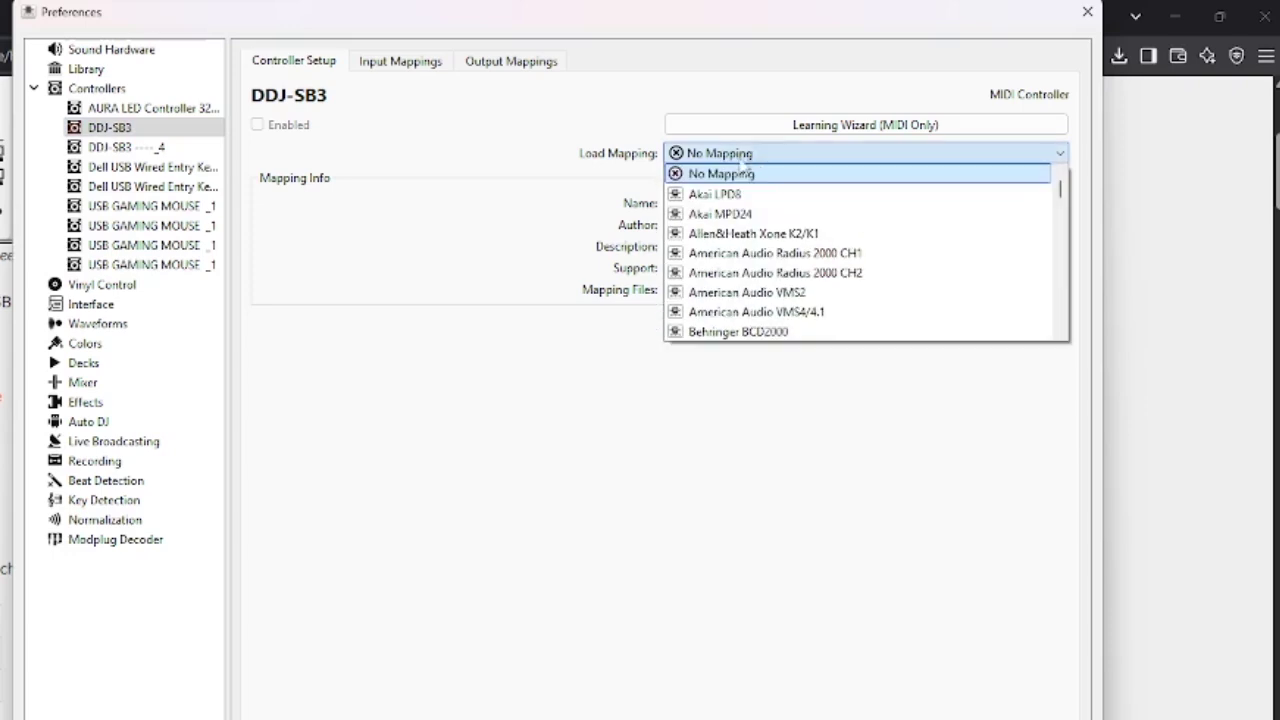
{"action": "left_click", "coordinate": [342, 122]}
{"action": "left_click", "coordinate": [718, 153]}
{"action": "scroll", "coordinate": [840, 265], "scroll_direction": "down", "scroll_amount": 15}
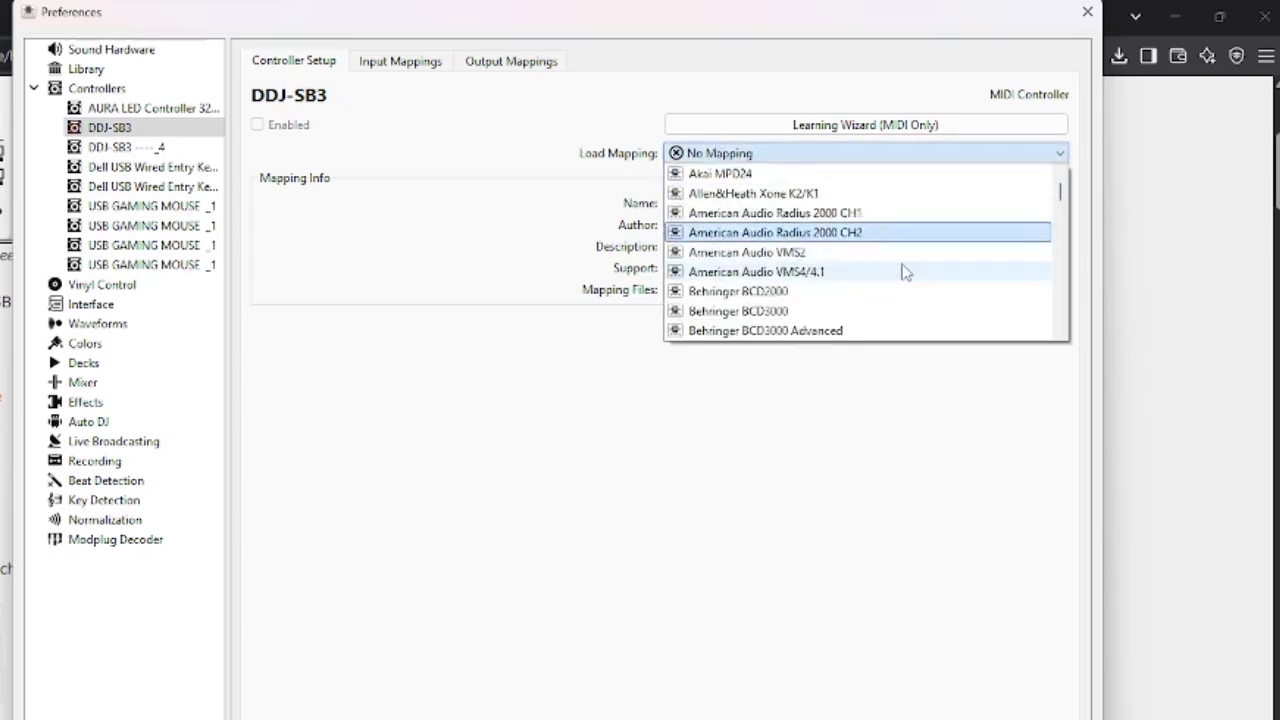
{"action": "scroll", "coordinate": [800, 270], "scroll_direction": "down", "scroll_amount": 10}
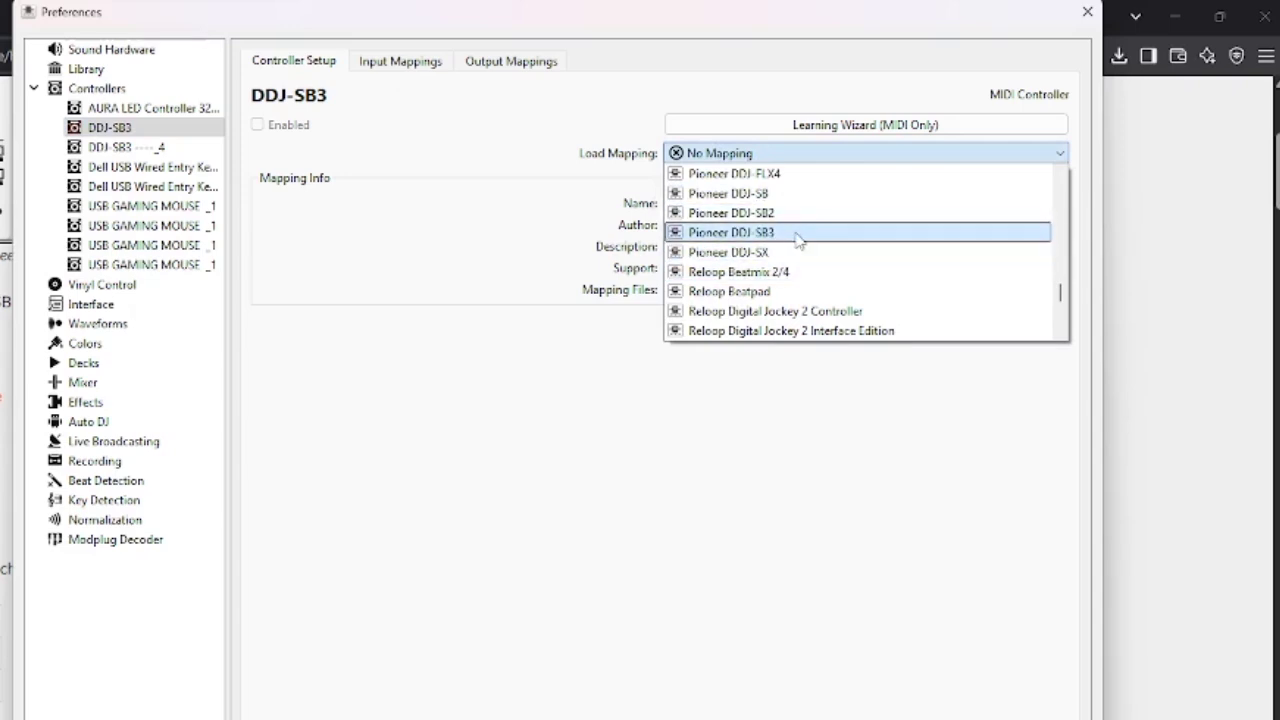
{"action": "left_click", "coordinate": [800, 238]}
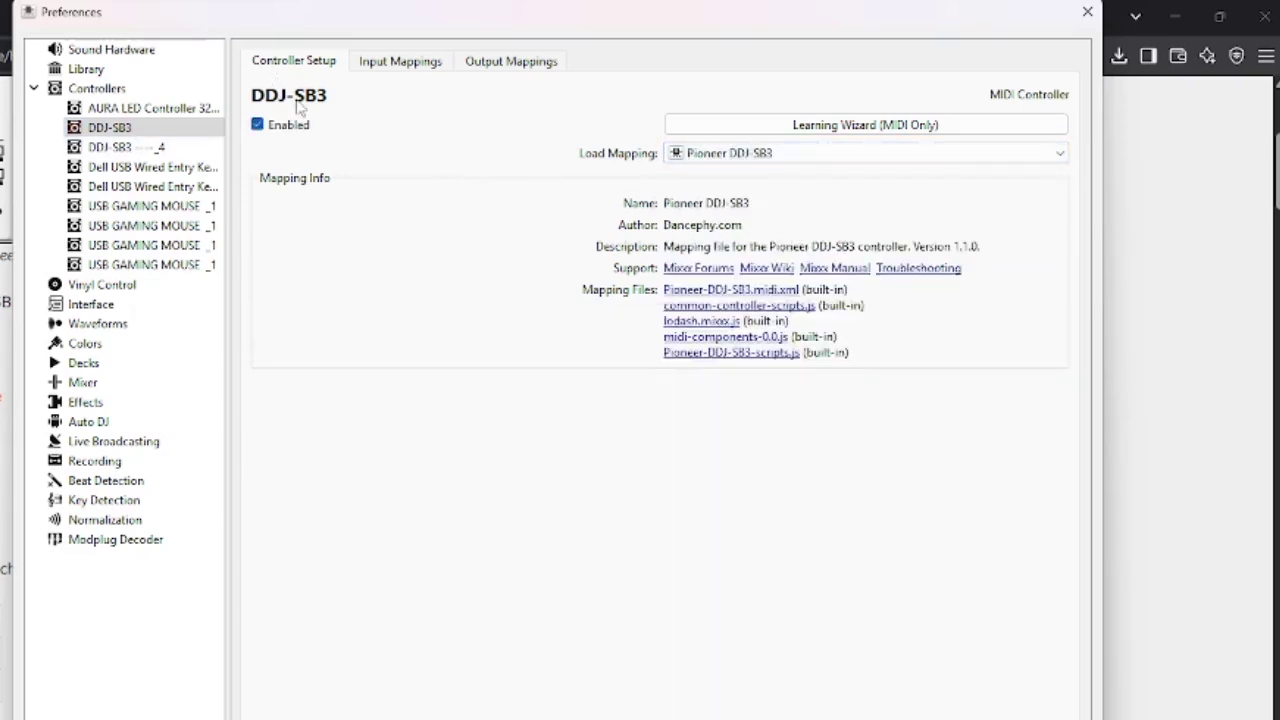
{"action": "left_click", "coordinate": [975, 667]}
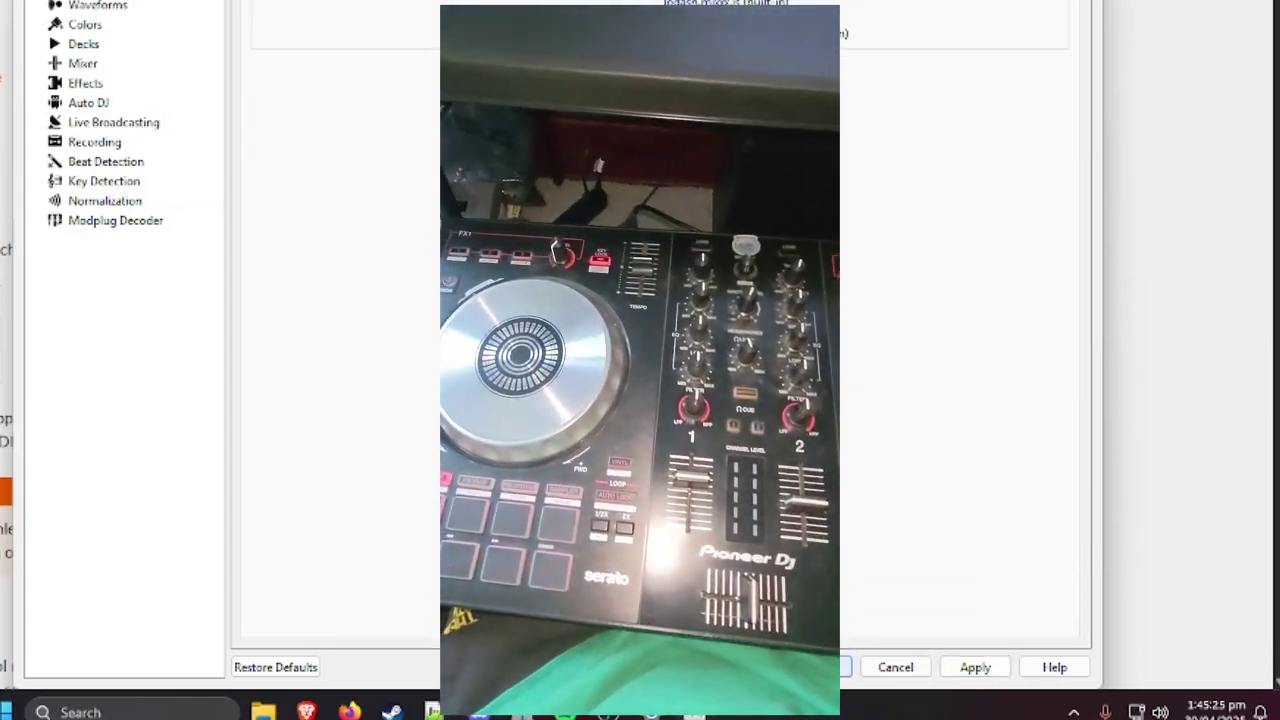
Close Preferences with OK, clear the library selection, and open File Explorer from the taskbar.
{"action": "left_click", "coordinate": [690, 712]}
{"action": "left_click", "coordinate": [690, 712]}
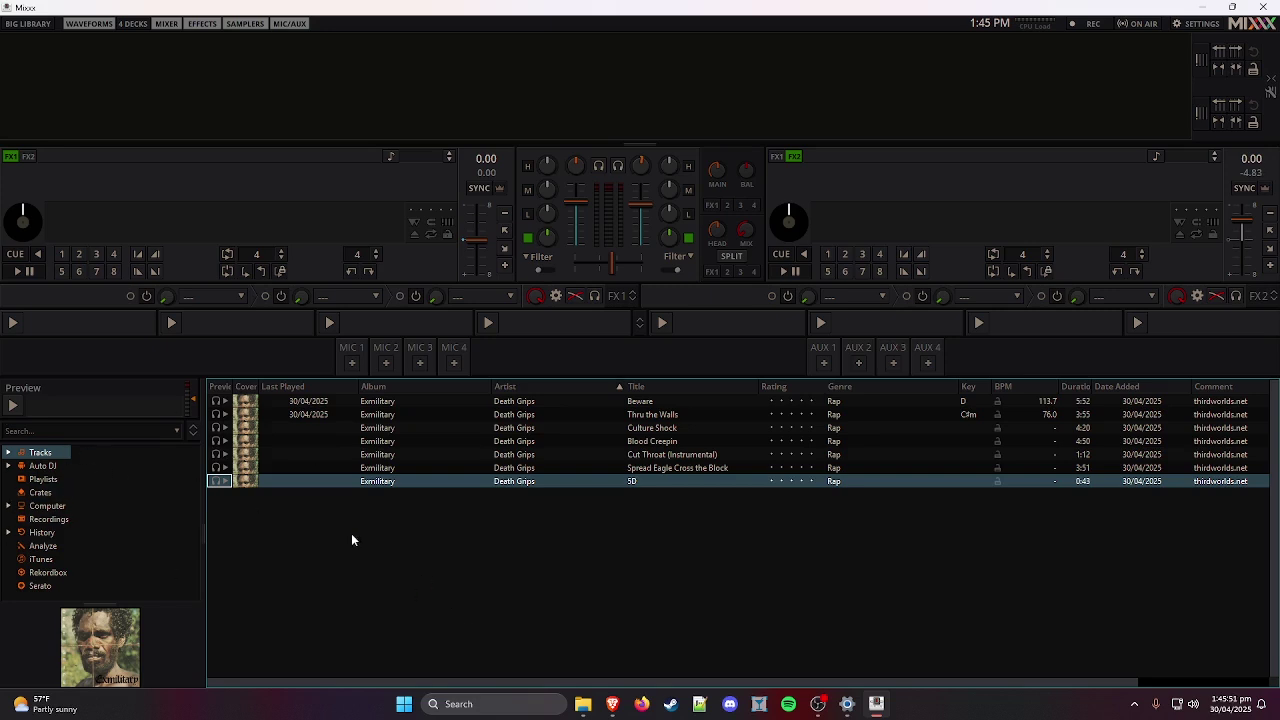
{"action": "left_click", "coordinate": [419, 653]}
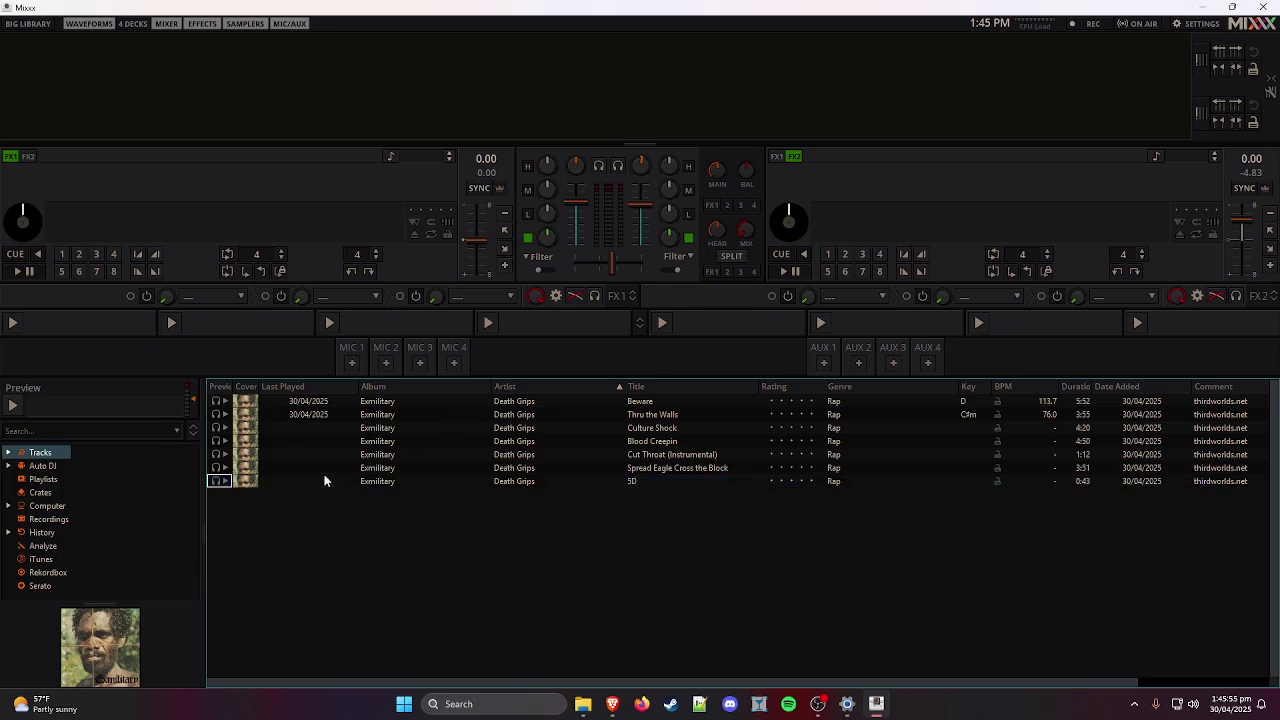
{"action": "left_click", "coordinate": [583, 704]}
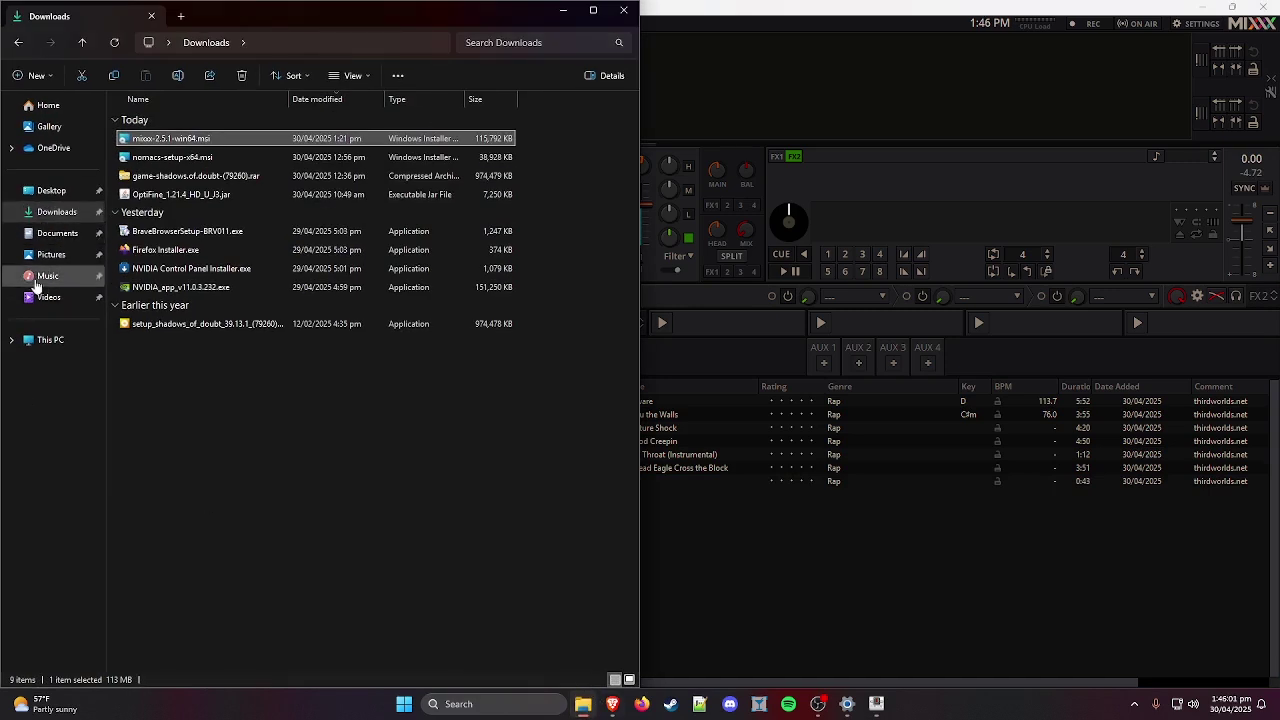
Go to the Music folder and delete the old Stoopfest folder.
{"action": "left_click", "coordinate": [36, 280]}
{"action": "left_click_drag", "start_coordinate": [274, 362], "coordinate": [288, 420]}
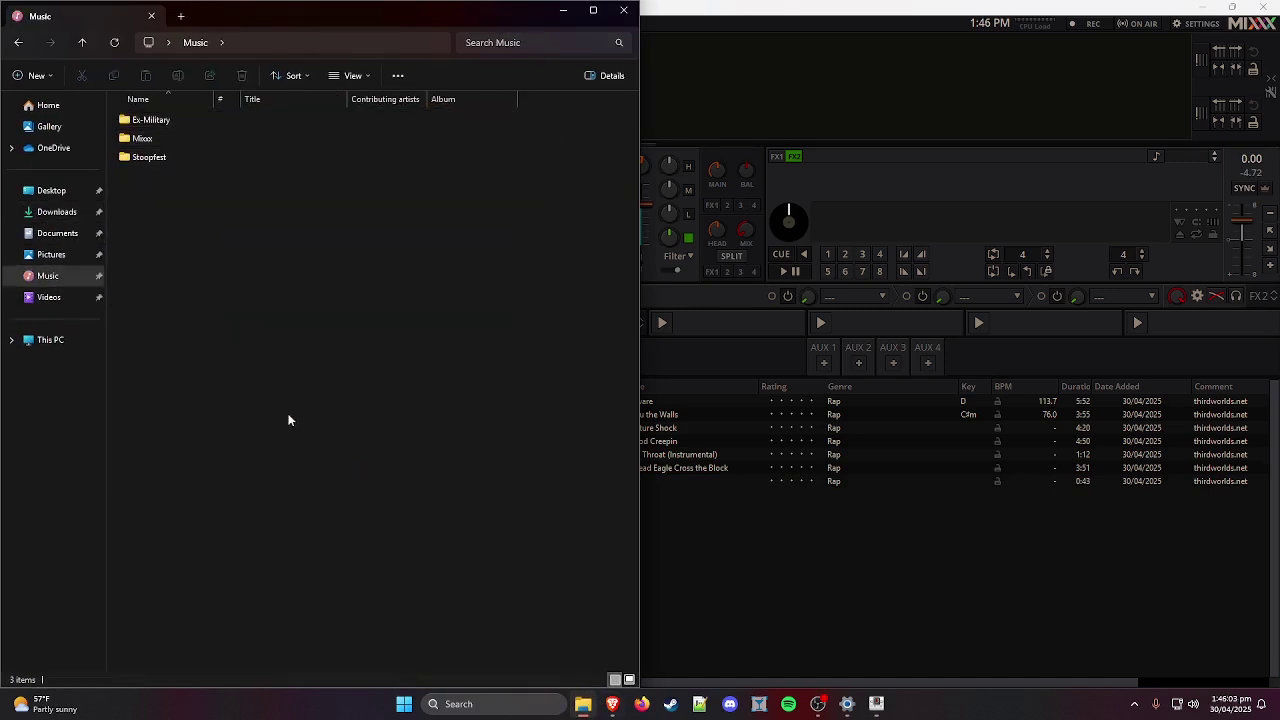
{"action": "left_click", "coordinate": [783, 541]}
{"action": "key", "text": "alt+Tab"}
{"action": "left_click", "coordinate": [178, 159]}
{"action": "key", "text": "Delete"}
Create a new folder in Music named Stoopfest, then open Ex-Military.
{"action": "right_click", "coordinate": [234, 245]}
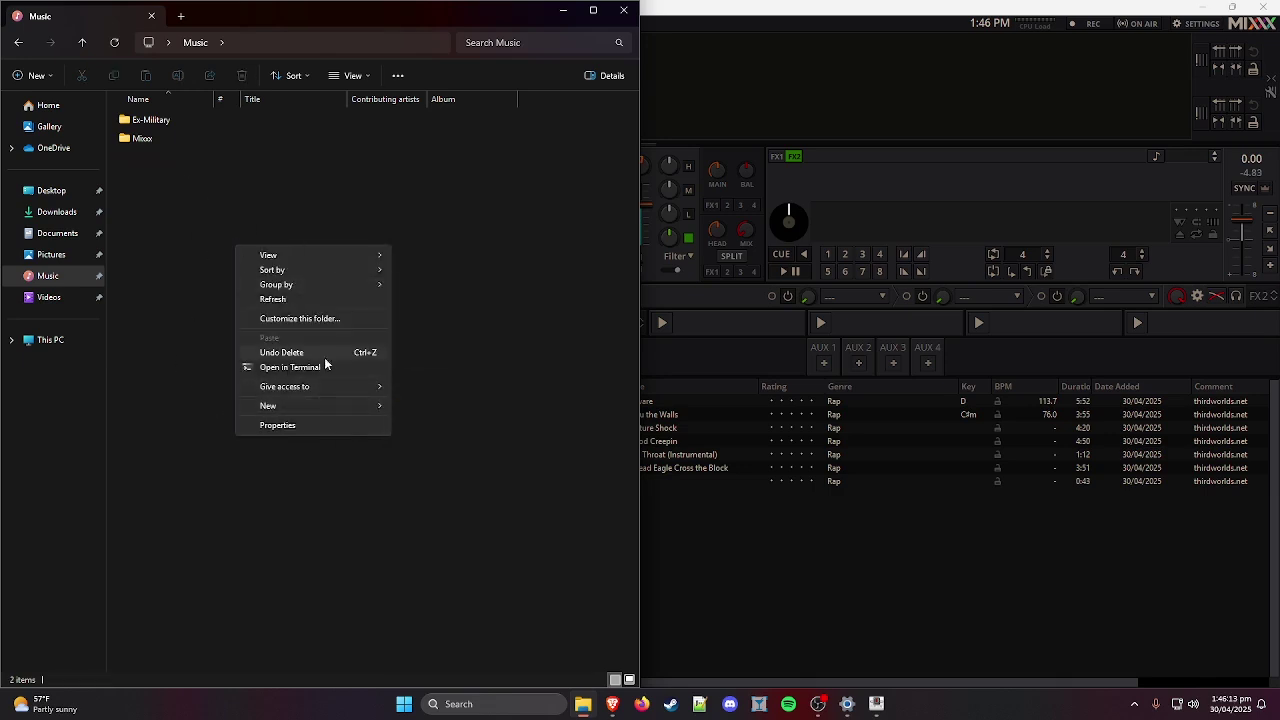
{"action": "mouse_move", "coordinate": [346, 412]}
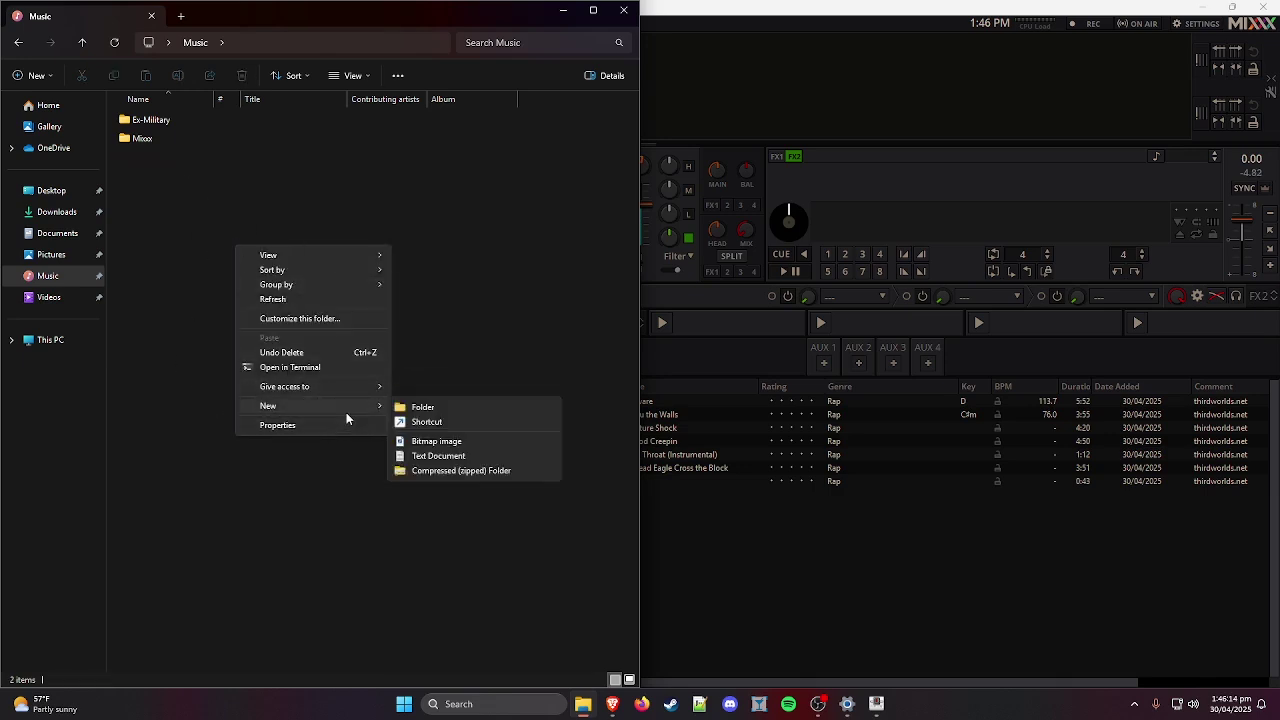
{"action": "left_click", "coordinate": [459, 407]}
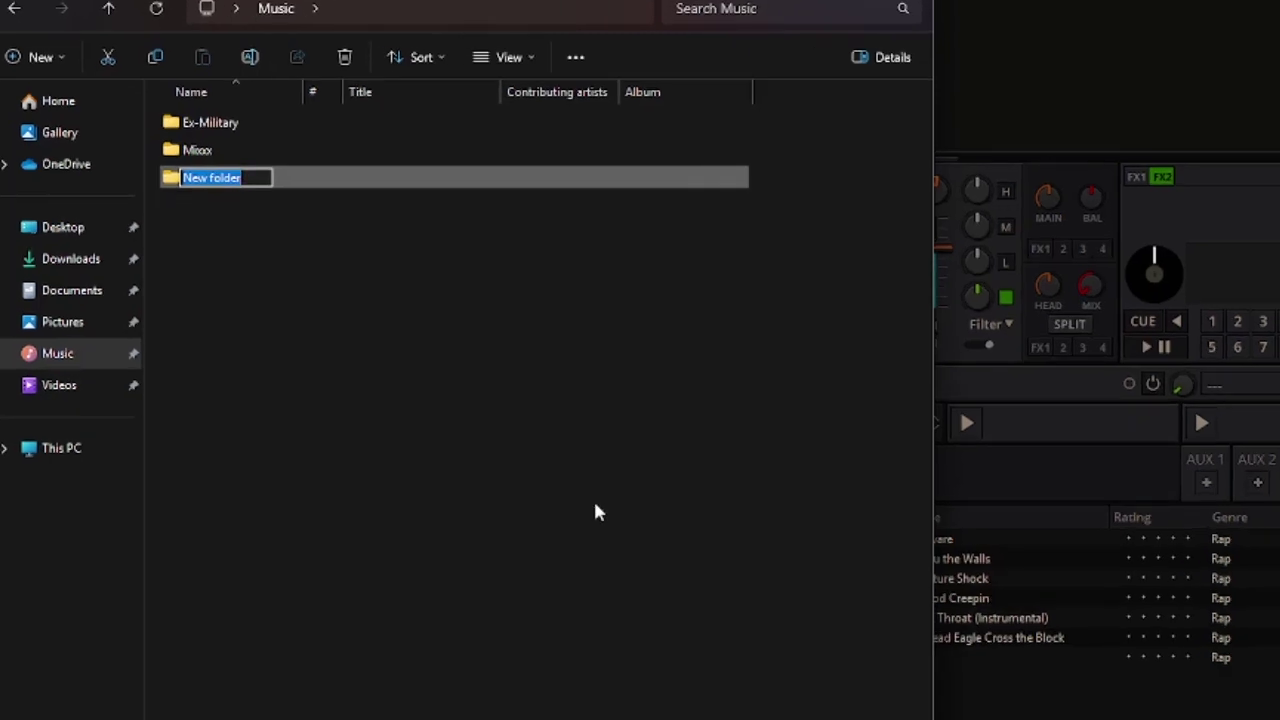
{"action": "type", "text": "Stoopfest"}
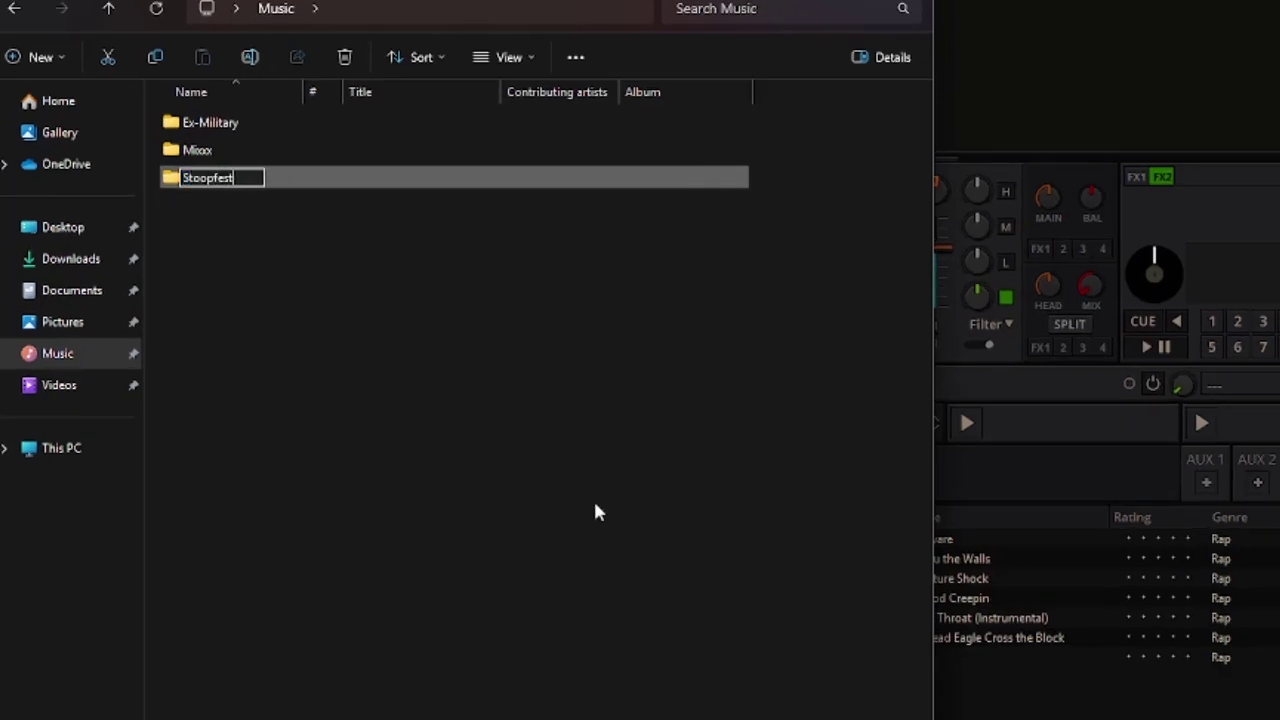
{"action": "key", "text": "Return"}
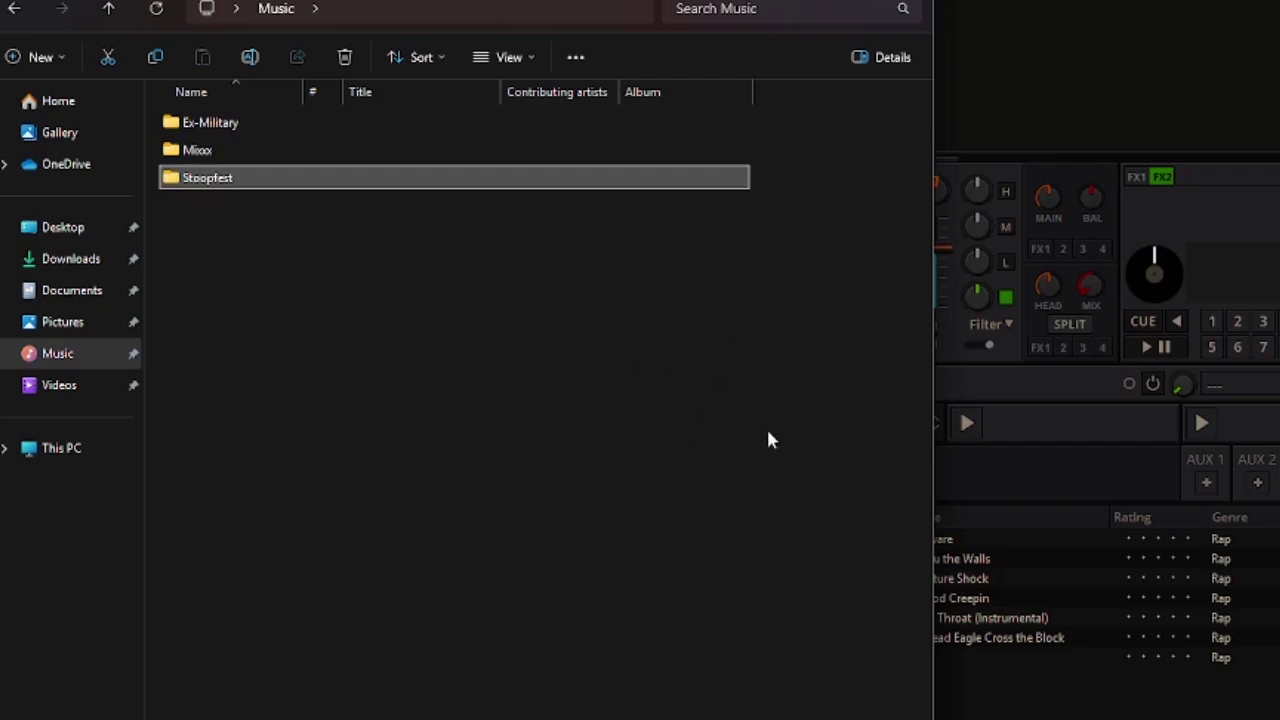
{"action": "left_click", "coordinate": [645, 443]}
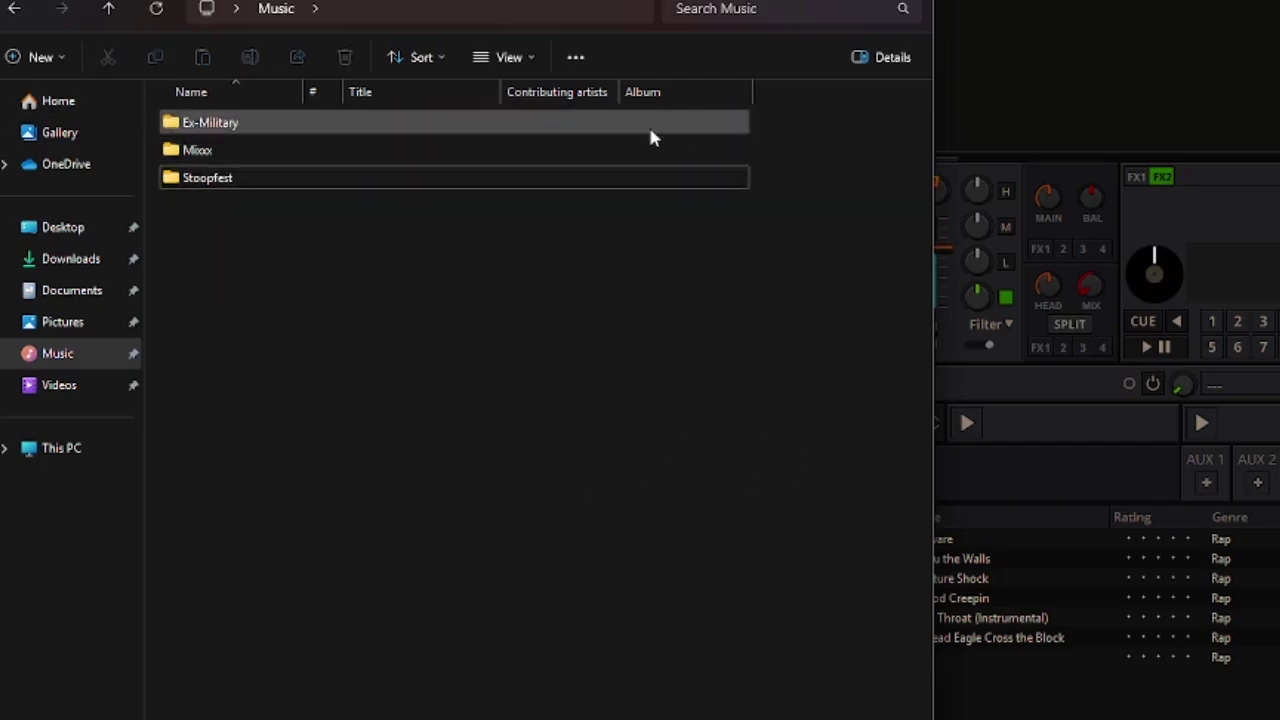
{"action": "double_click", "coordinate": [464, 130]}
Copy the first five tracks from the Ex-Military folder.
{"action": "key", "text": "alt+Left"}
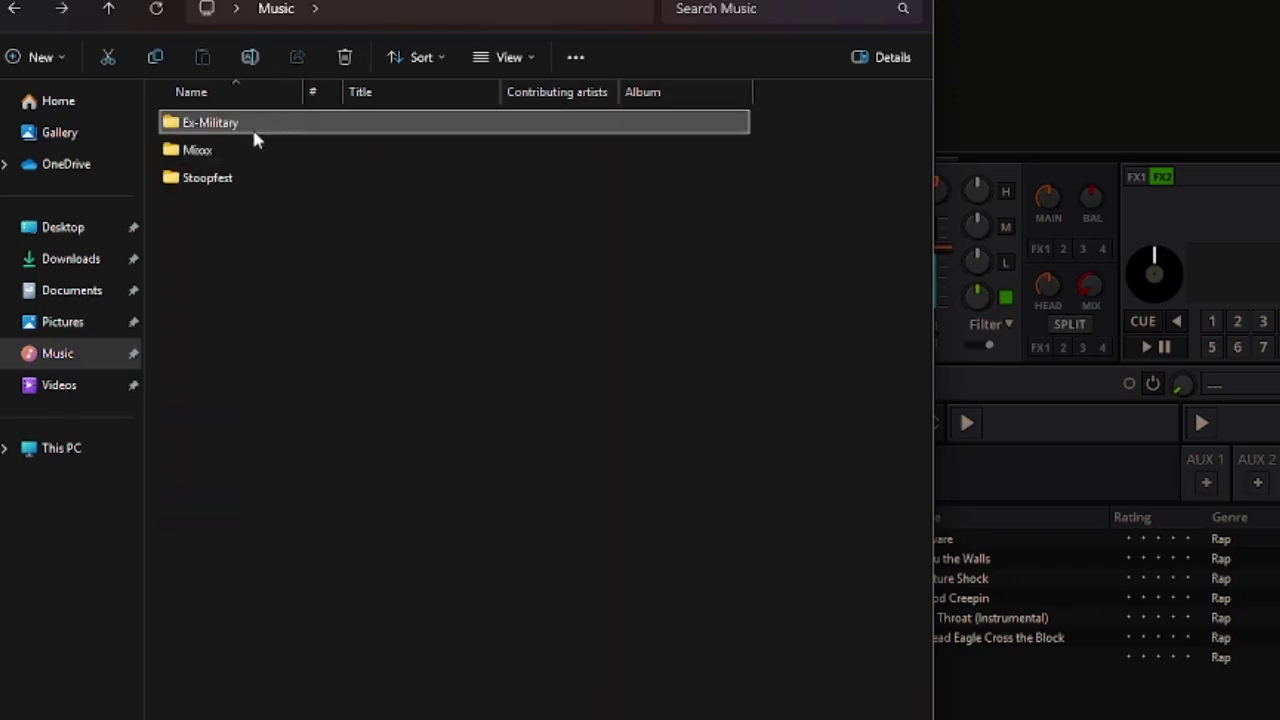
{"action": "double_click", "coordinate": [220, 123]}
{"action": "key", "text": "alt+Left"}
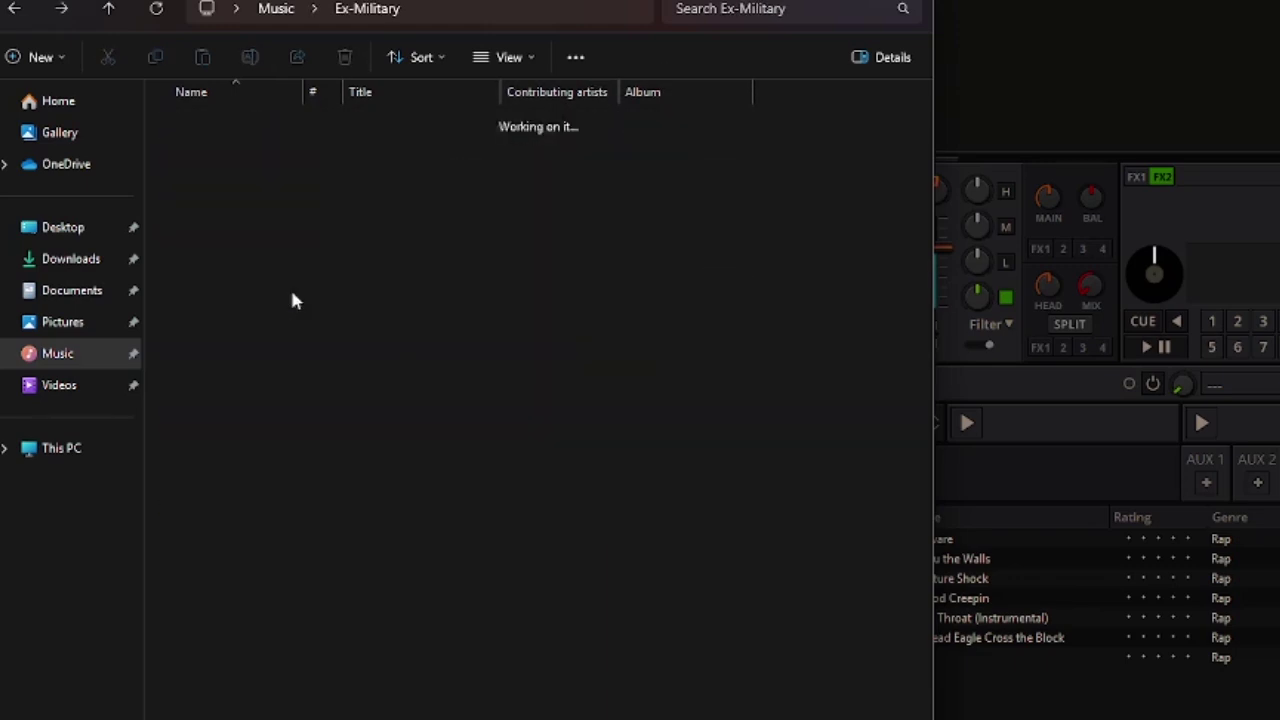
{"action": "double_click", "coordinate": [291, 131]}
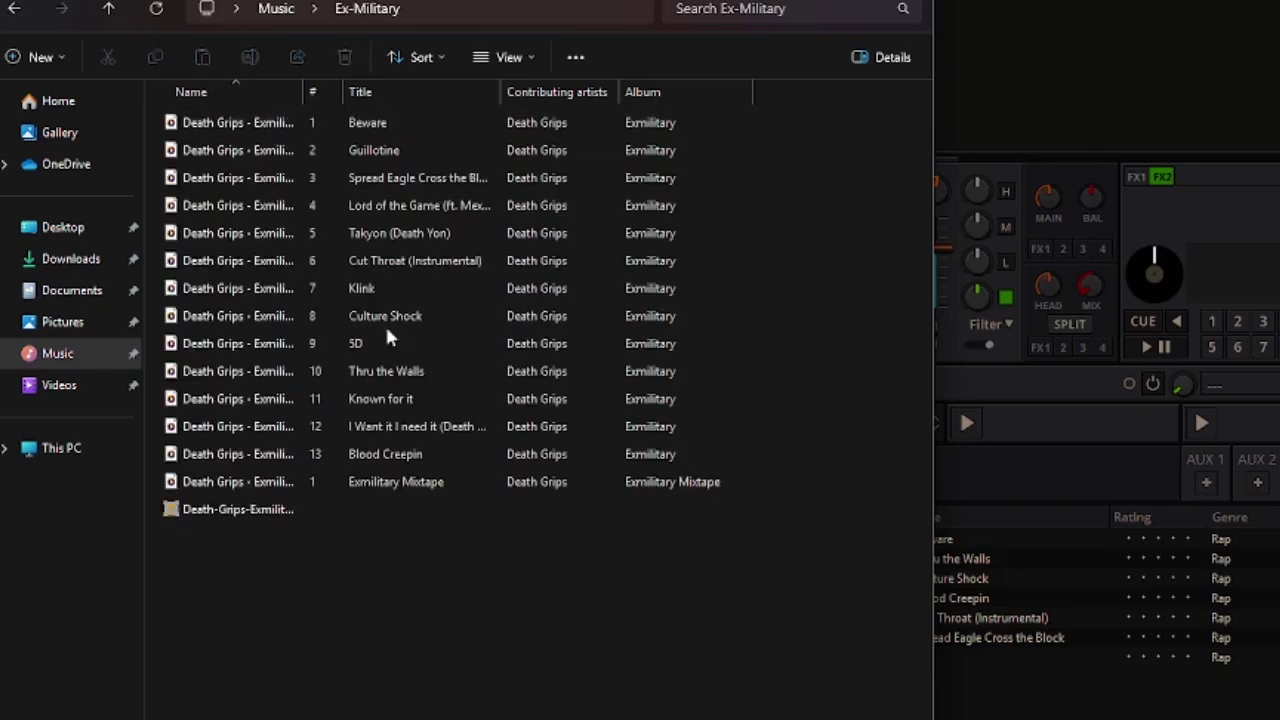
{"action": "left_click_drag", "start_coordinate": [787, 118], "coordinate": [440, 232]}
{"action": "right_click", "coordinate": [440, 232]}
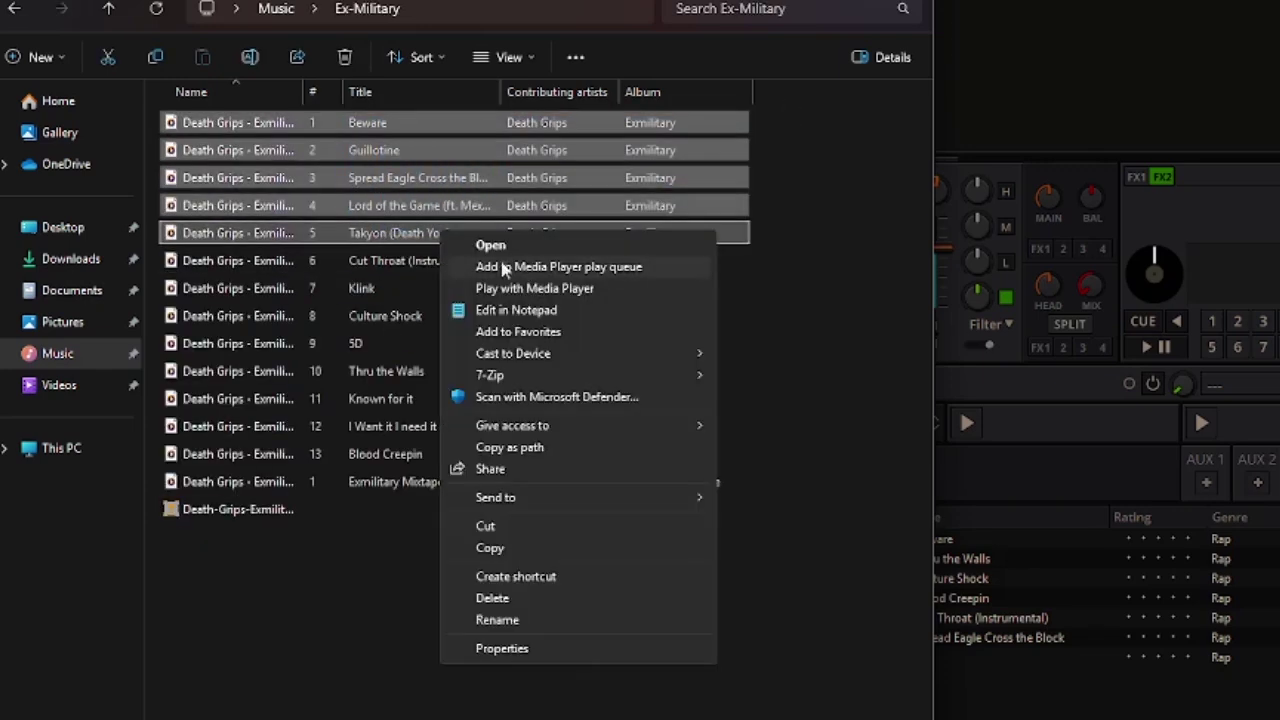
{"action": "left_click", "coordinate": [489, 548]}
Paste the five Ex-Military tracks into the empty Stoopfest folder.
{"action": "key", "text": "alt+Up"}
{"action": "left_click", "coordinate": [256, 180]}
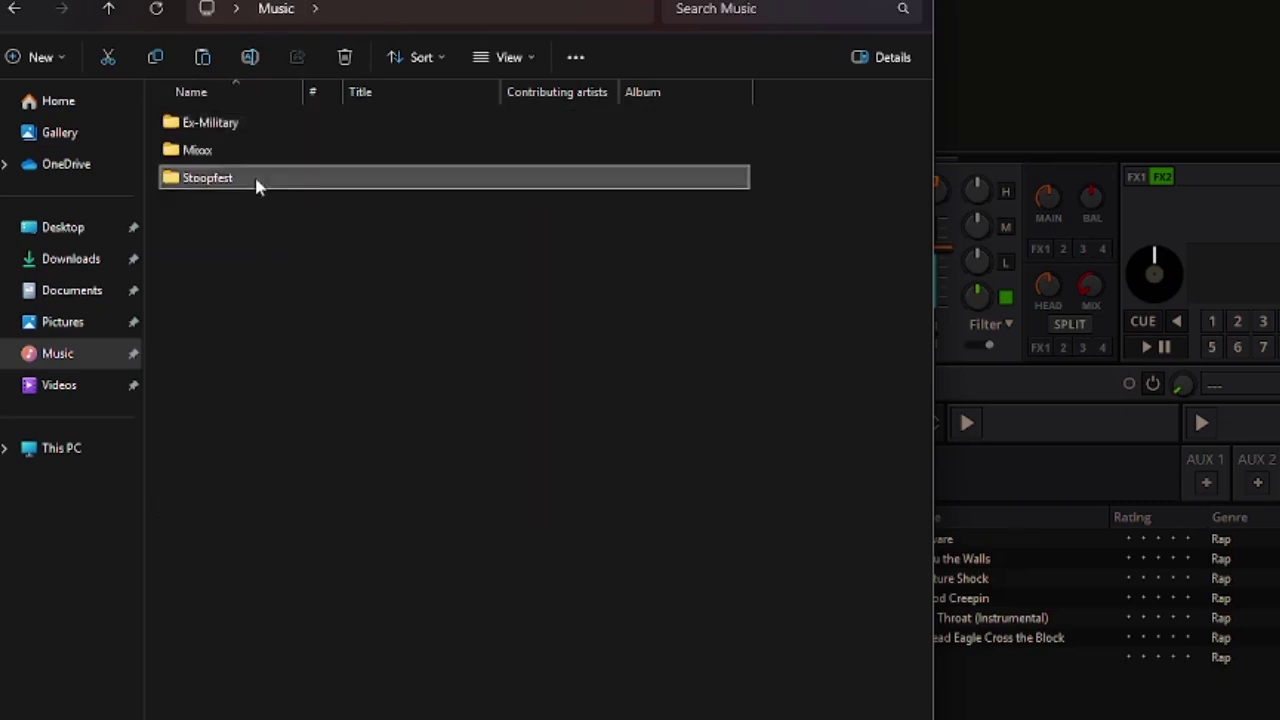
{"action": "double_click", "coordinate": [256, 180]}
{"action": "right_click", "coordinate": [338, 217]}
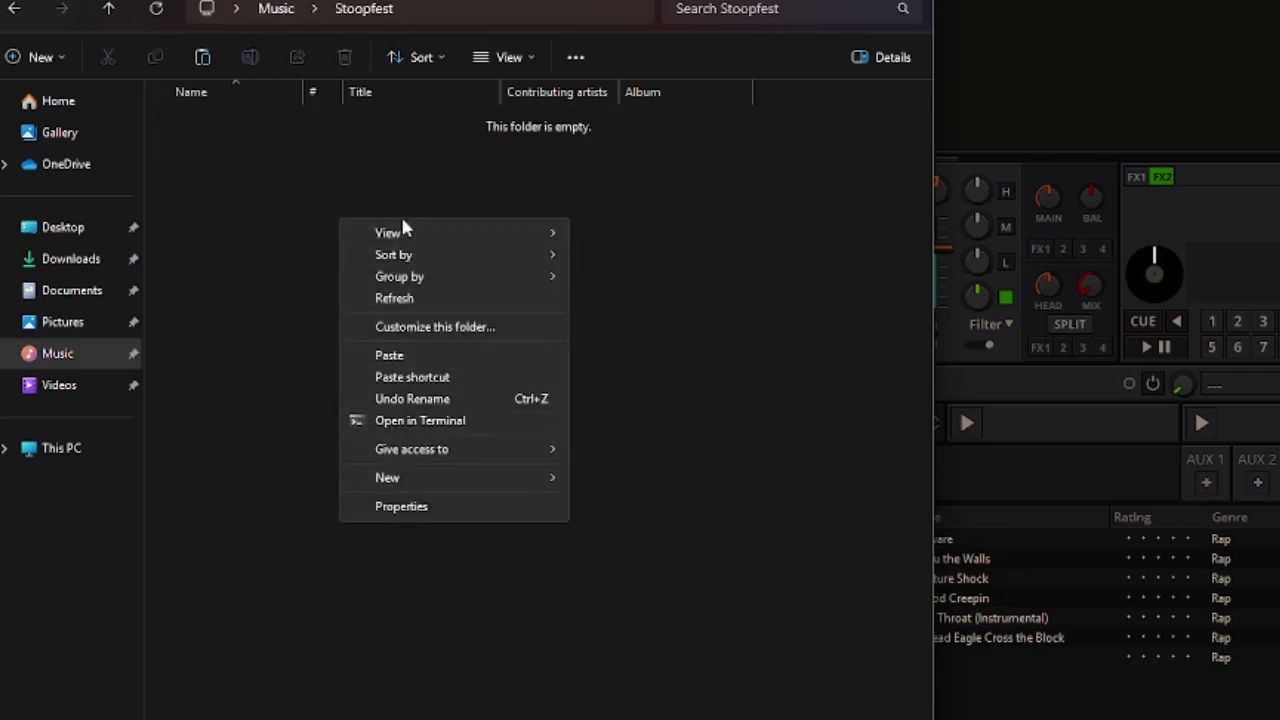
{"action": "left_click", "coordinate": [400, 355]}
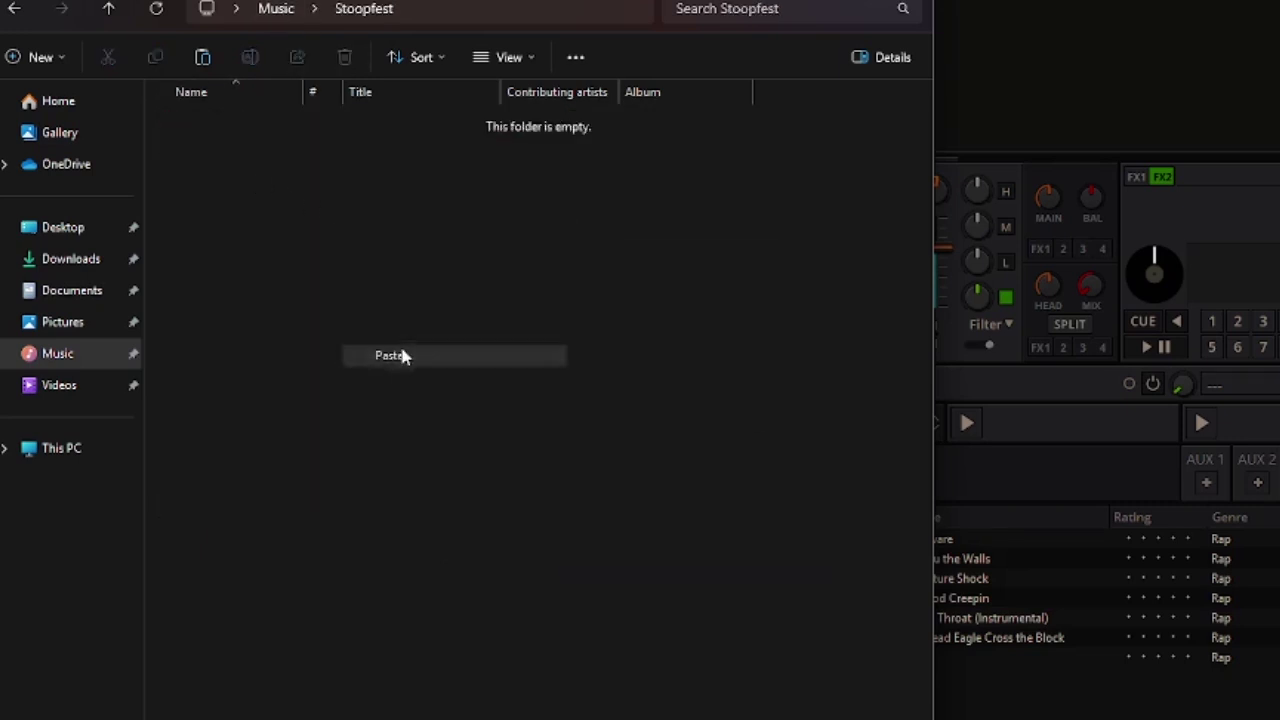
Return to the Music folder and switch back to the Mixxx window.
{"action": "left_click", "coordinate": [276, 10]}
{"action": "left_click", "coordinate": [238, 224]}
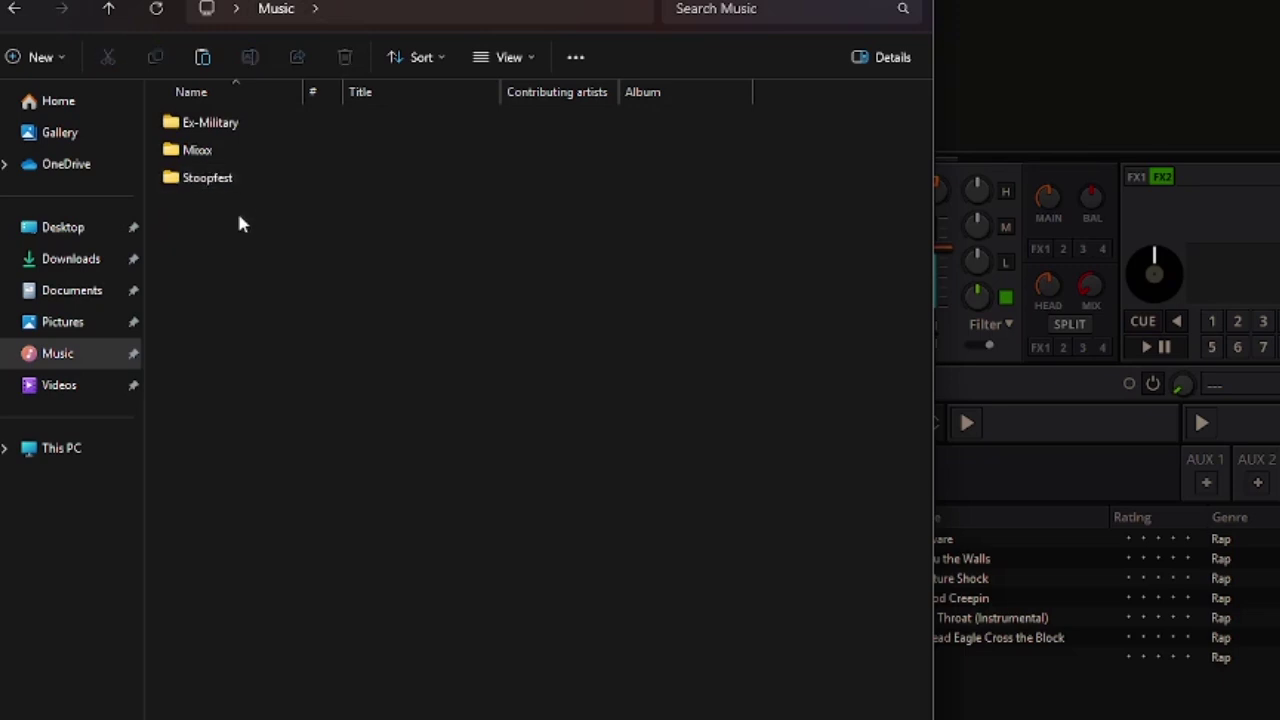
{"action": "double_click", "coordinate": [300, 152]}
{"action": "key", "text": "BackSpace"}
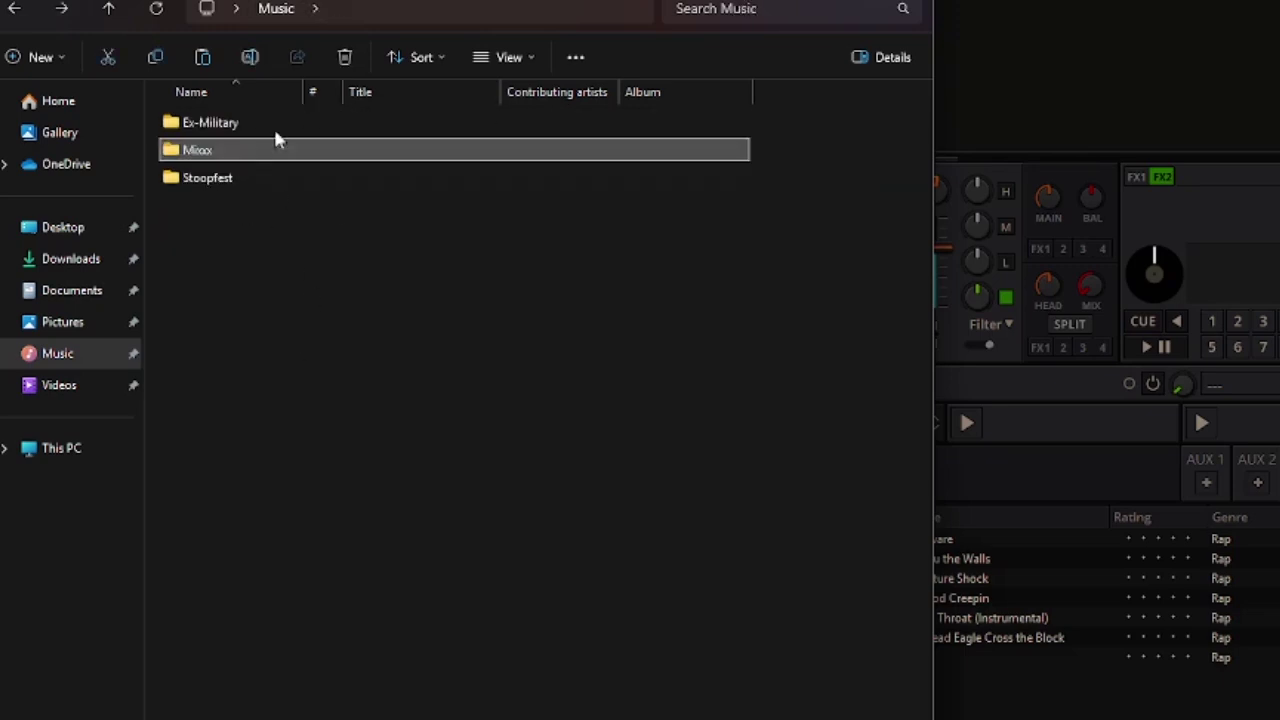
{"action": "key", "text": "alt+Tab"}
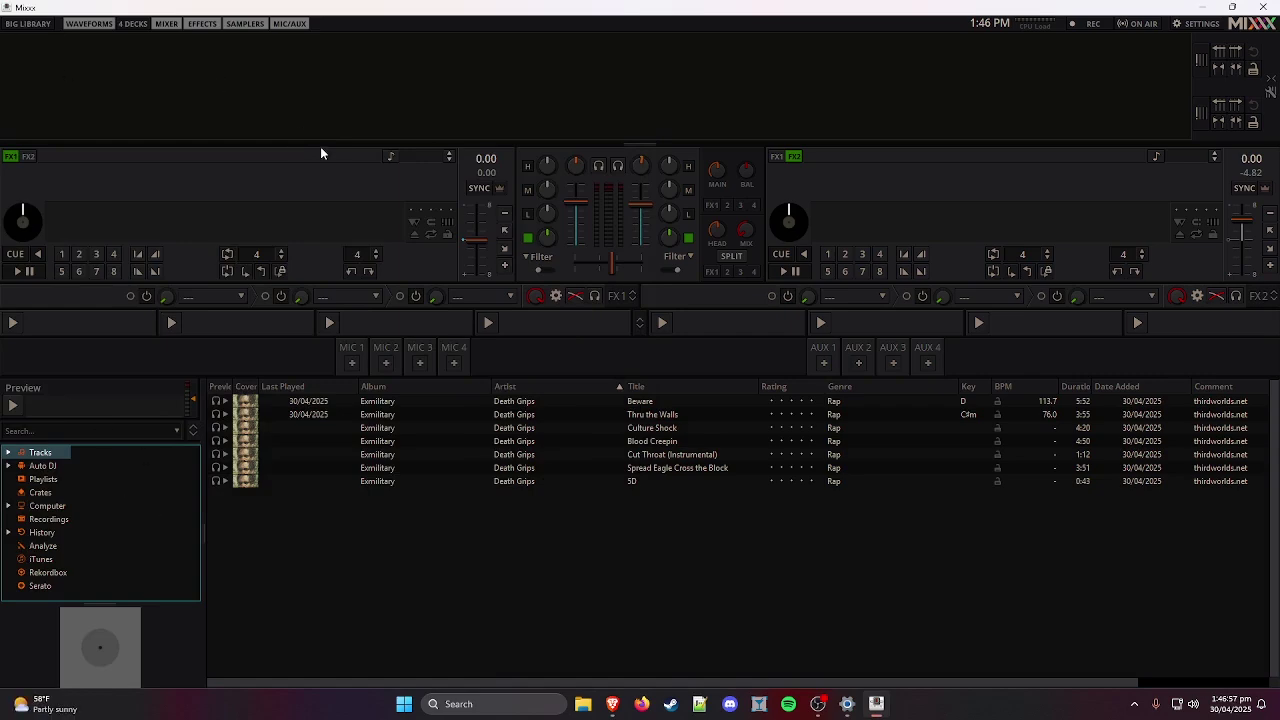
Leave full-screen and run Library > Rescan Library to pick up the new tracks.
{"action": "double_click", "coordinate": [85, 10]}
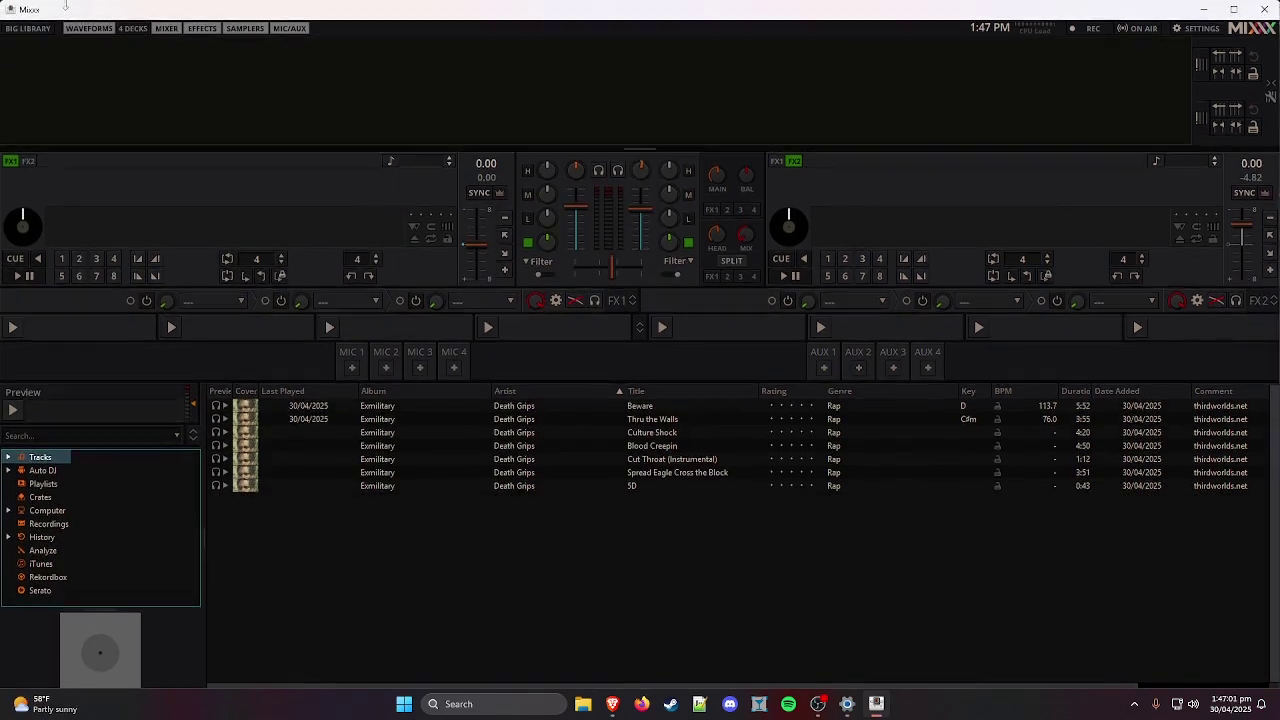
{"action": "key", "text": "alt+f"}
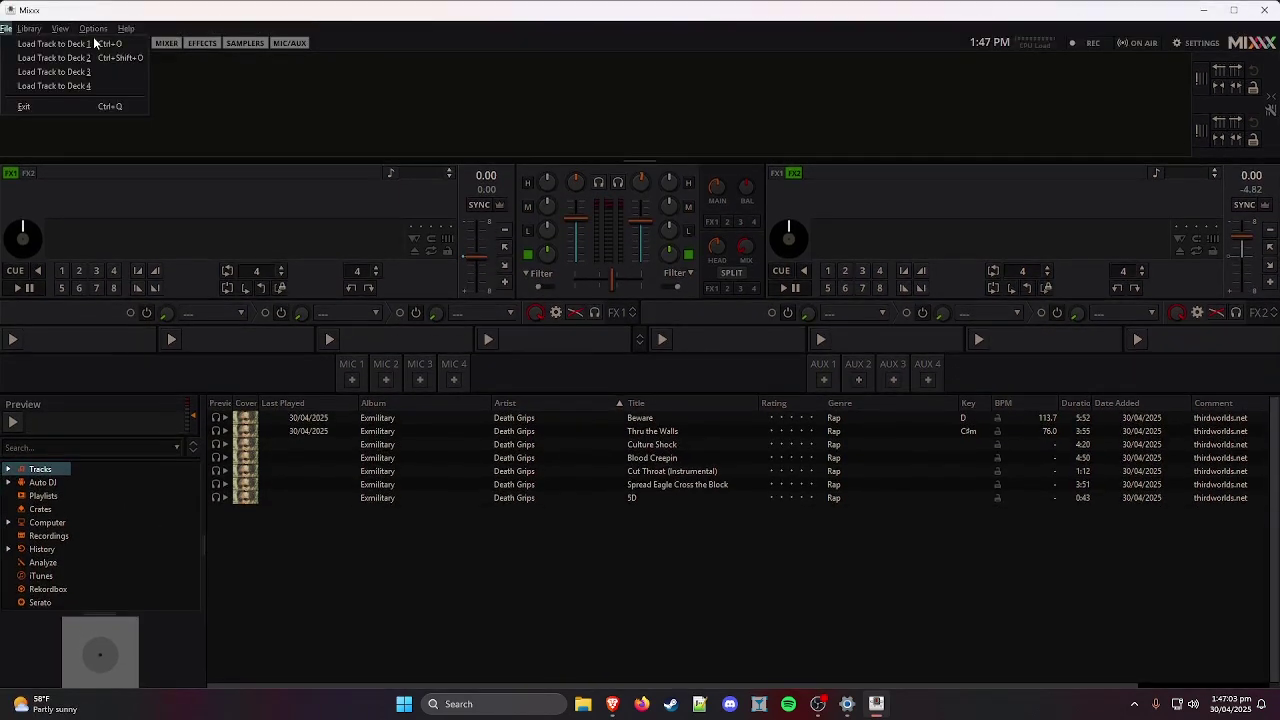
{"action": "mouse_move", "coordinate": [30, 29]}
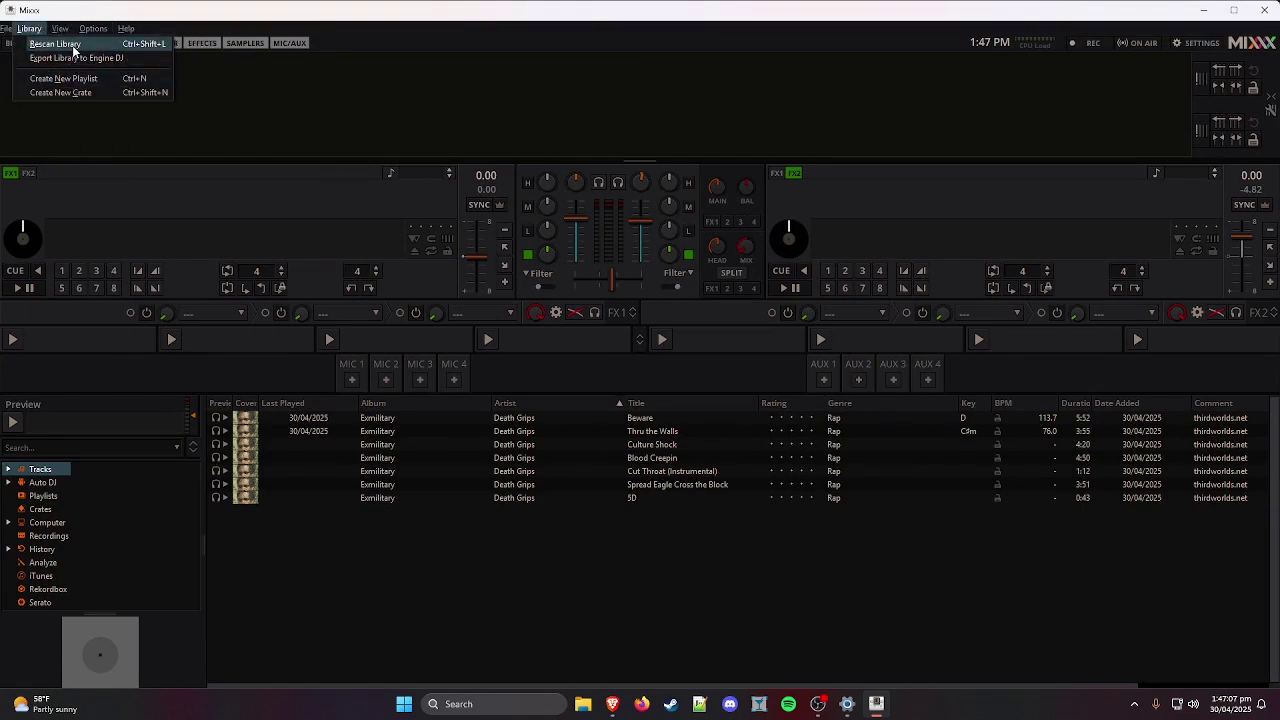
{"action": "left_click", "coordinate": [72, 45]}
Check the 19 library tracks, including the Stoopfest copies, then show the Playlists page.
{"action": "left_click", "coordinate": [43, 551]}
{"action": "left_click", "coordinate": [38, 458]}
{"action": "left_click", "coordinate": [345, 681]}
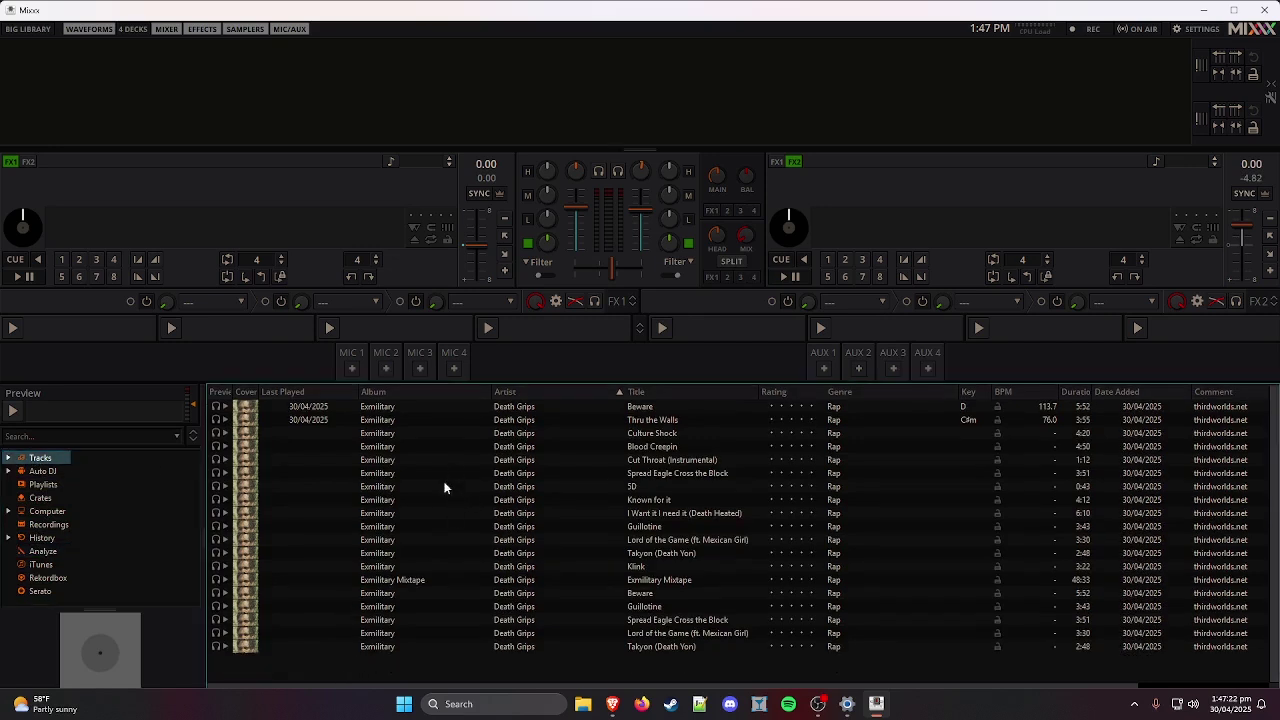
{"action": "left_click", "coordinate": [44, 485]}
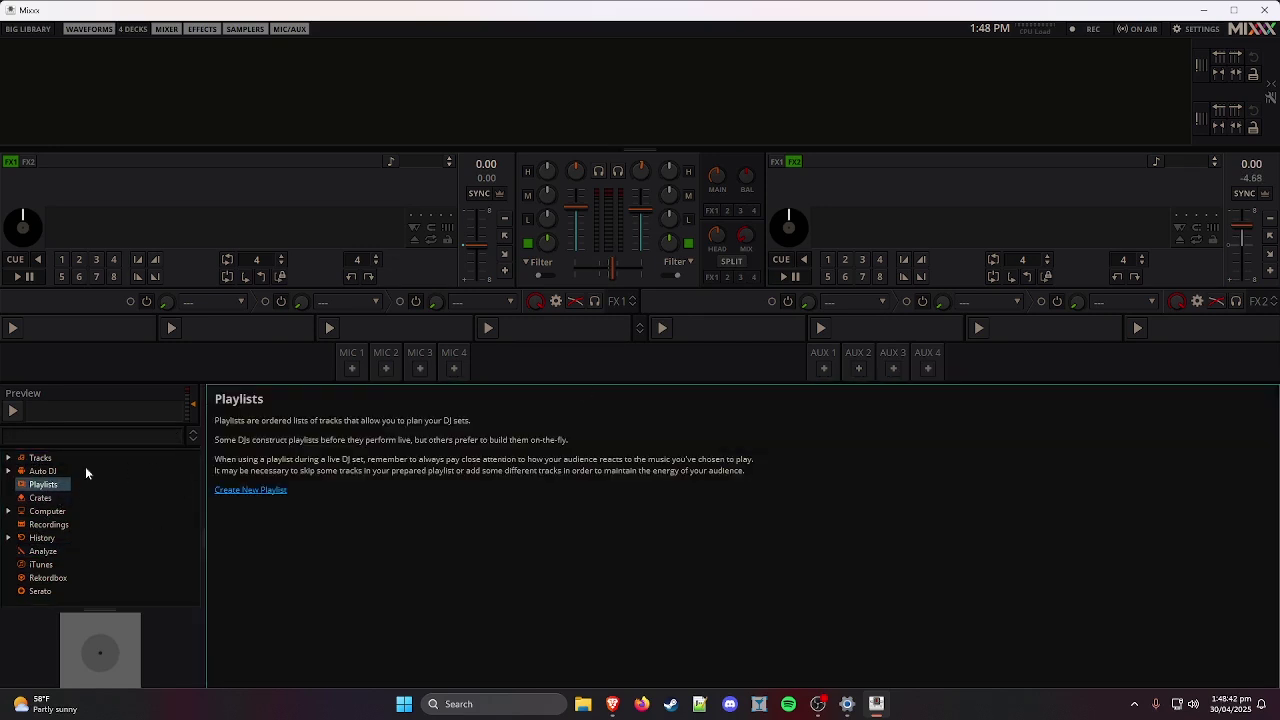
Create a new playlist named stoopfest.
{"action": "left_click", "coordinate": [41, 486]}
{"action": "left_click", "coordinate": [249, 490]}
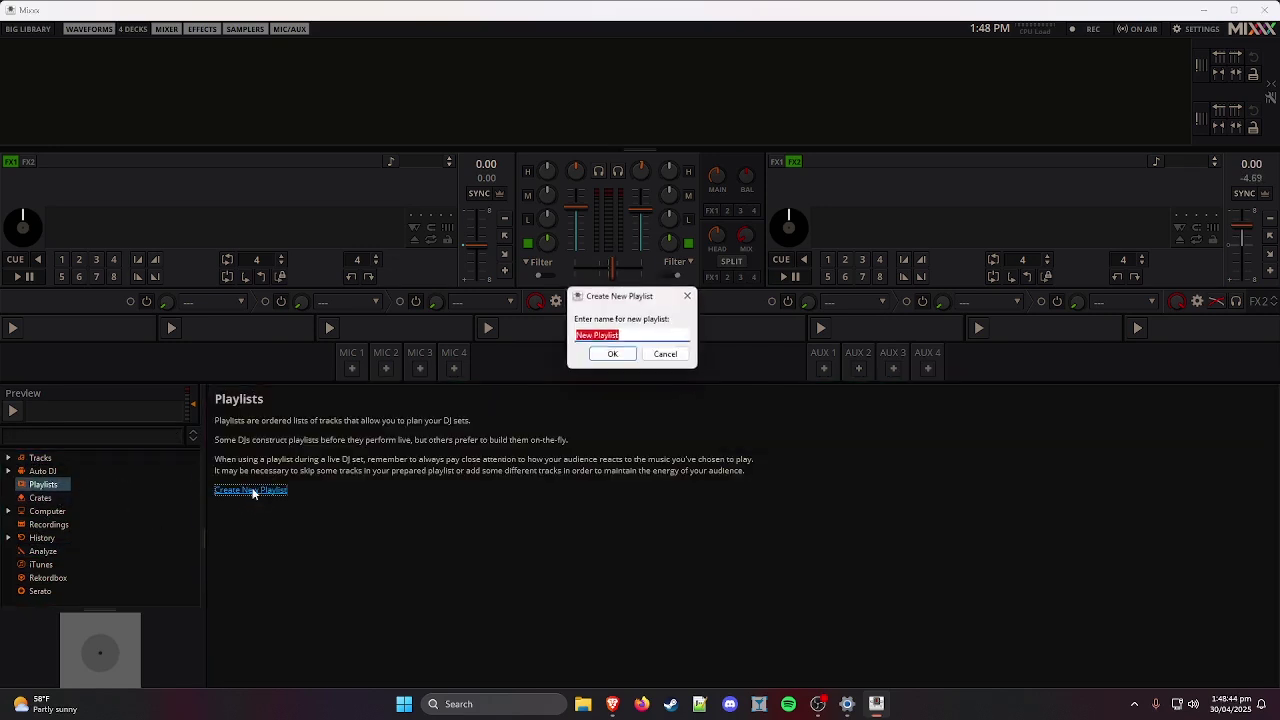
{"action": "type", "text": "stoopfest"}
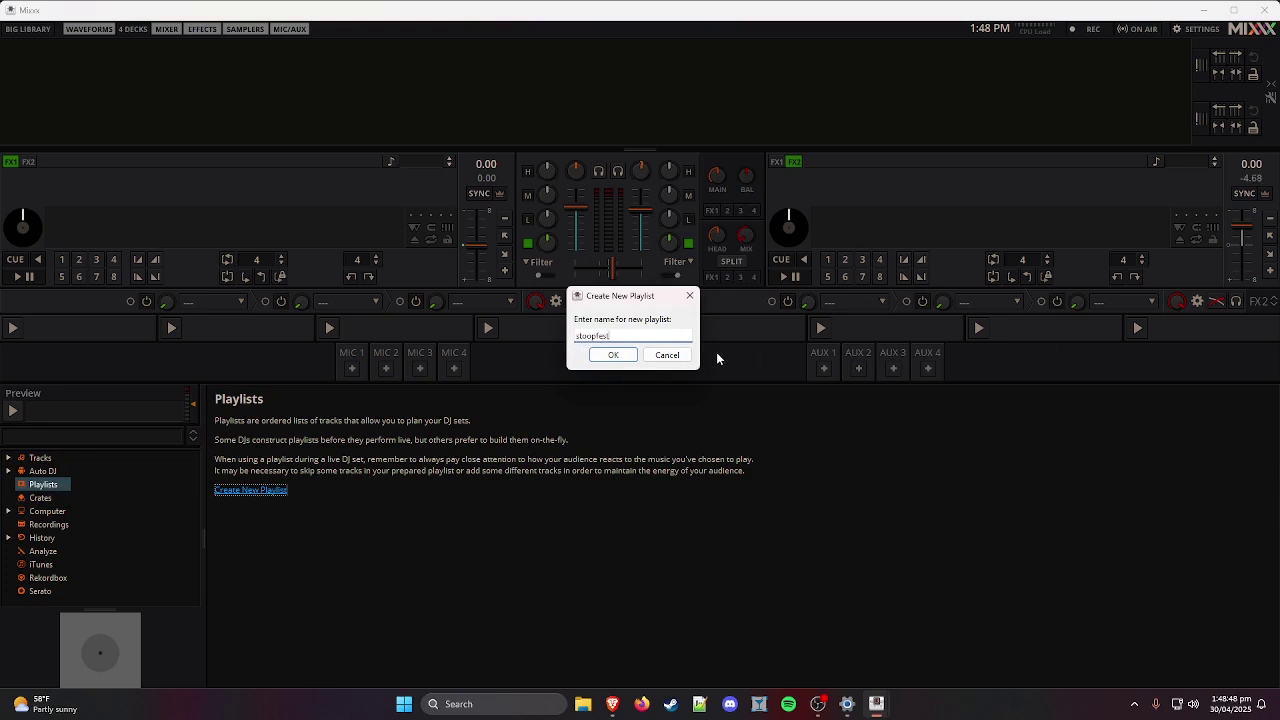
{"action": "left_click", "coordinate": [613, 355]}
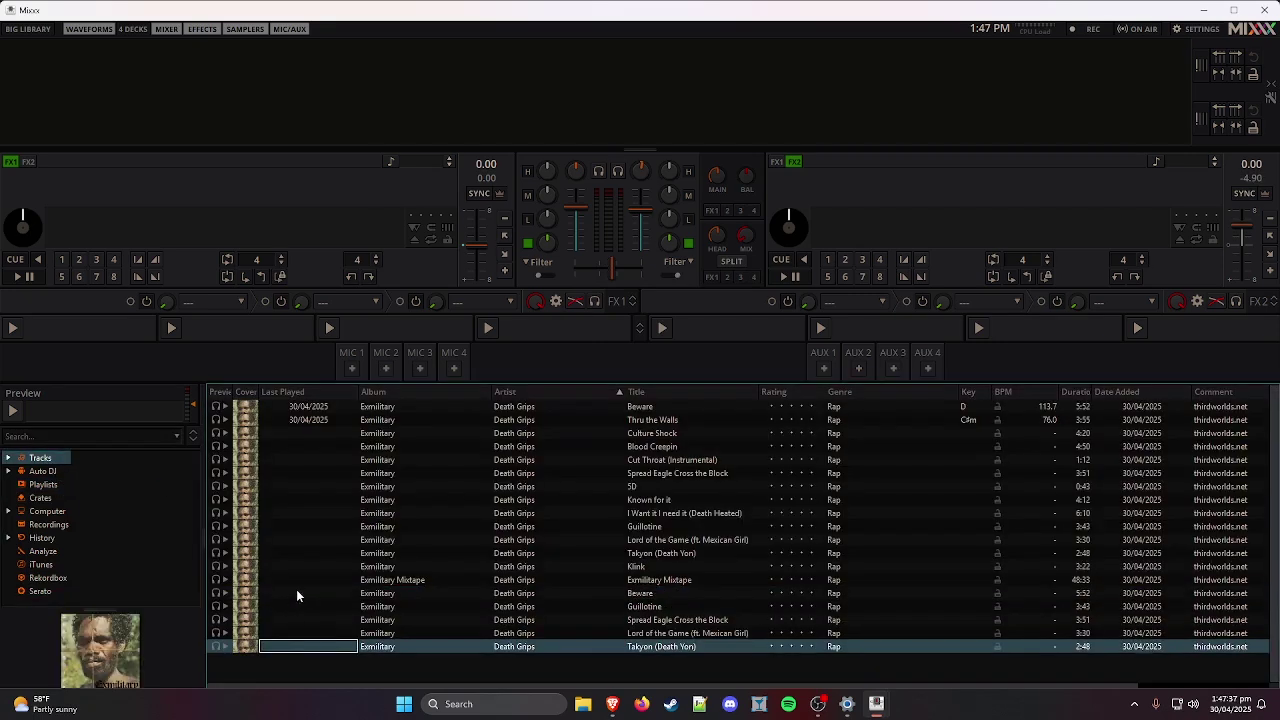
Add the five tracks from Beware to Takyon to the stoopfest playlist.
{"action": "left_click", "coordinate": [330, 594], "text": "shift"}
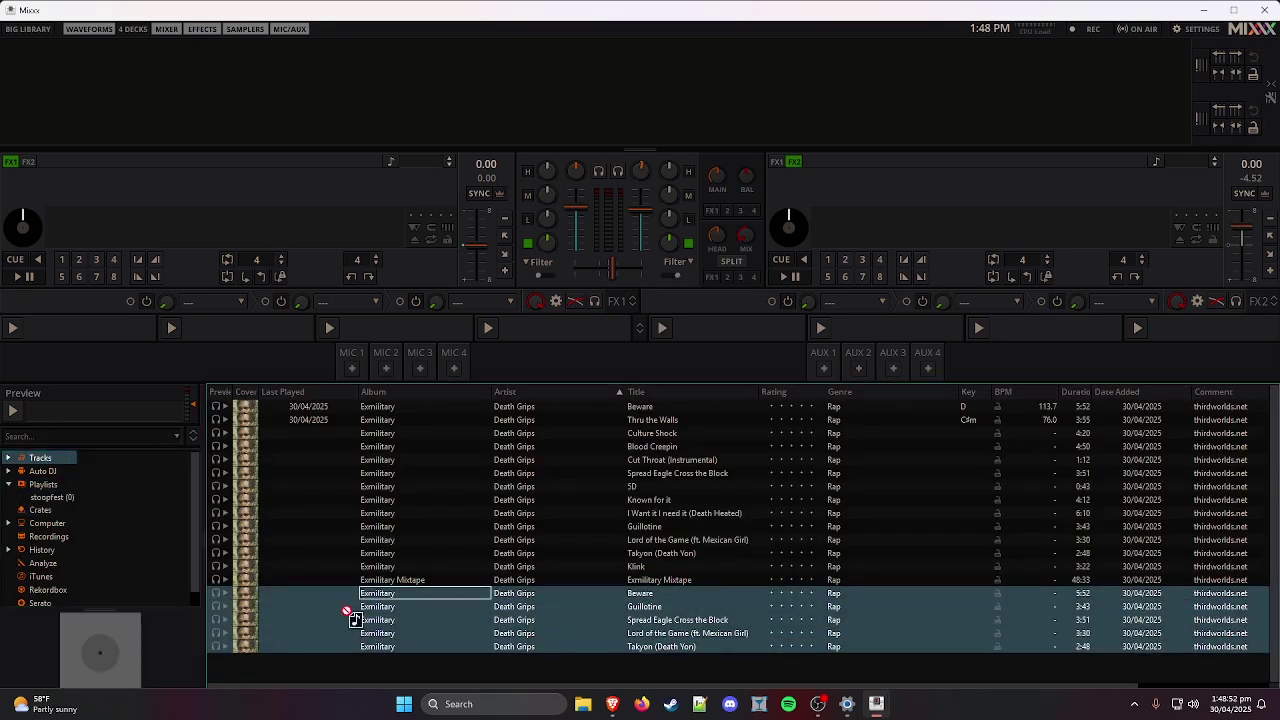
{"action": "left_click", "coordinate": [416, 462]}
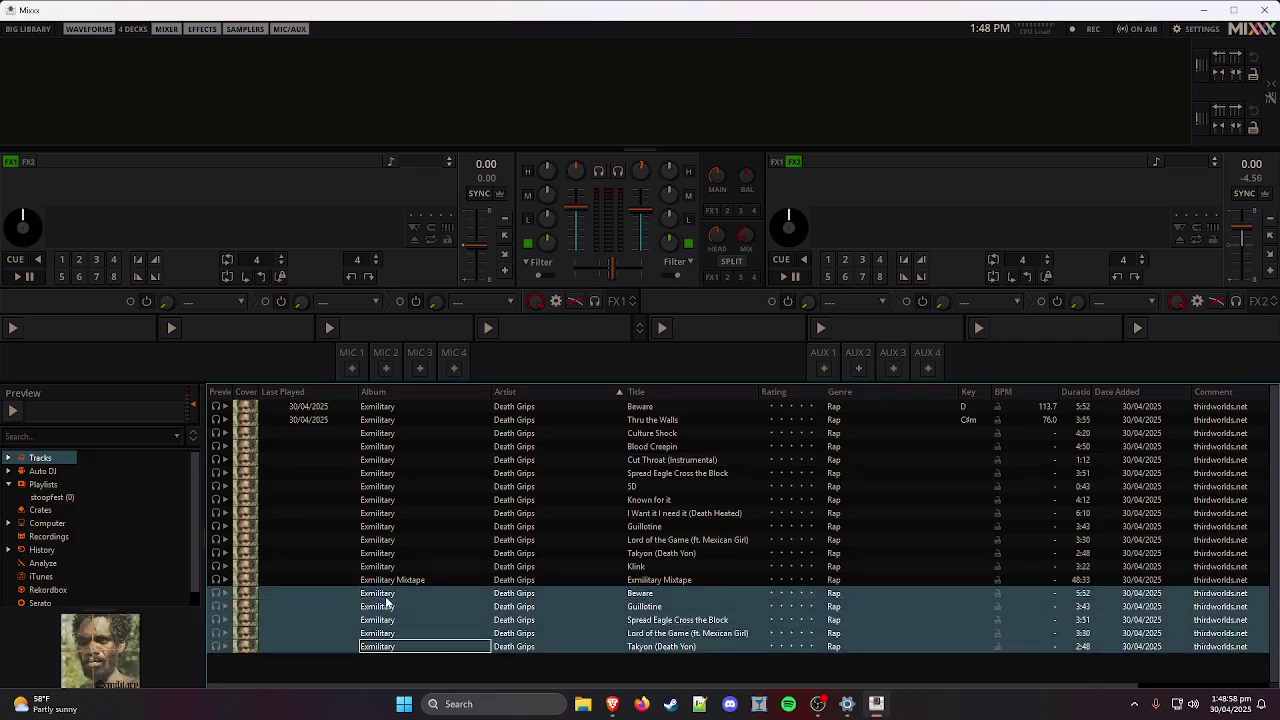
{"action": "left_click_drag", "start_coordinate": [387, 601], "coordinate": [59, 502]}
{"action": "left_click", "coordinate": [59, 502]}
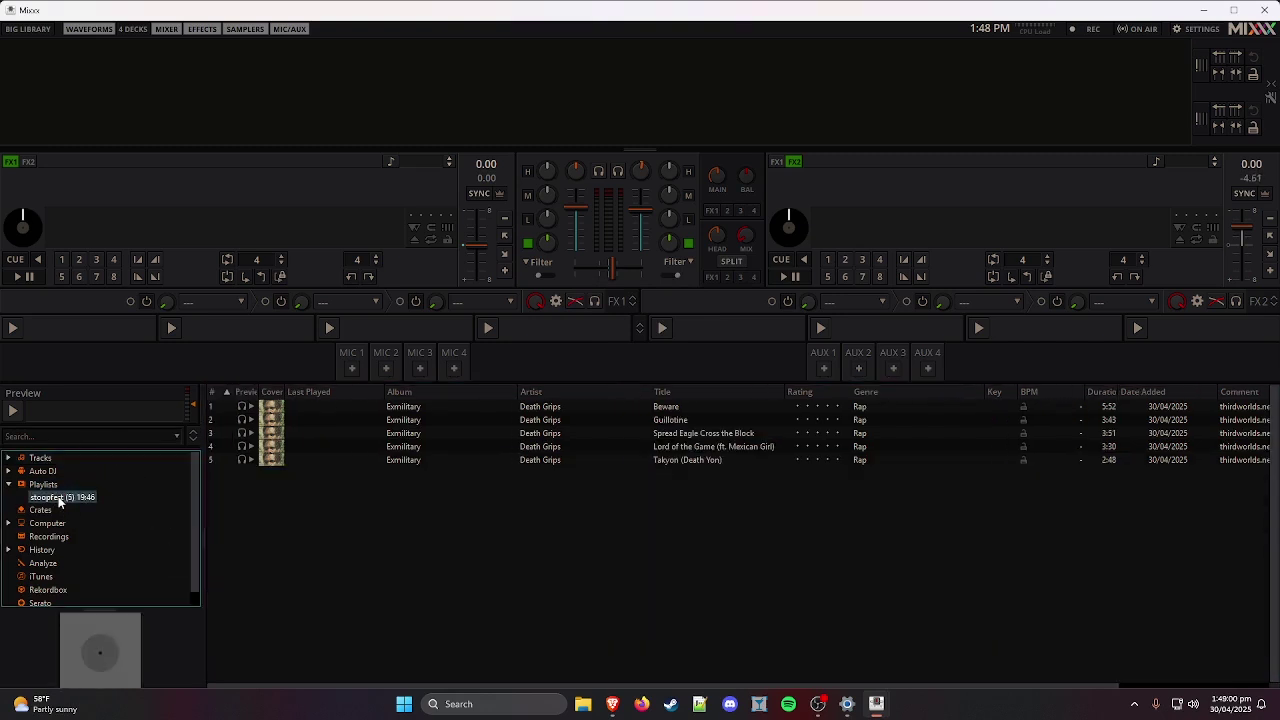
Move Lord of the Game to the top of the stoopfest playlist.
{"action": "left_click", "coordinate": [392, 460]}
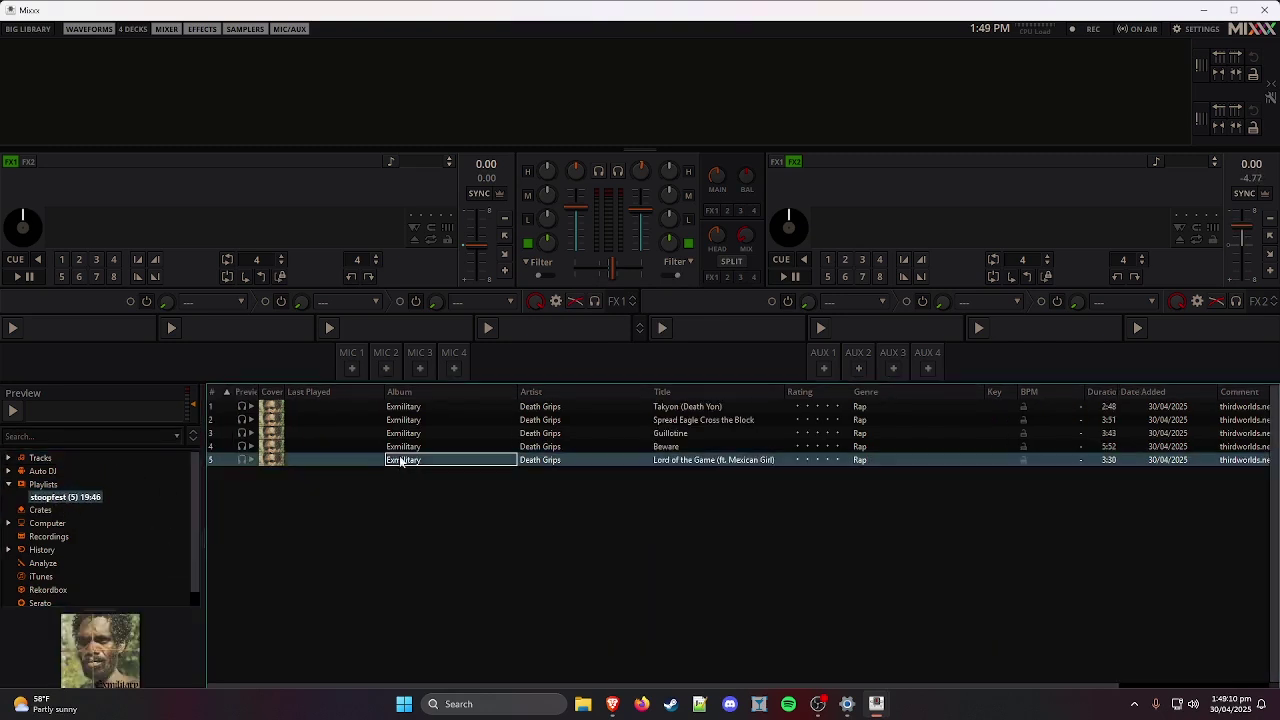
{"action": "left_click", "coordinate": [430, 457]}
{"action": "left_click", "coordinate": [390, 501]}
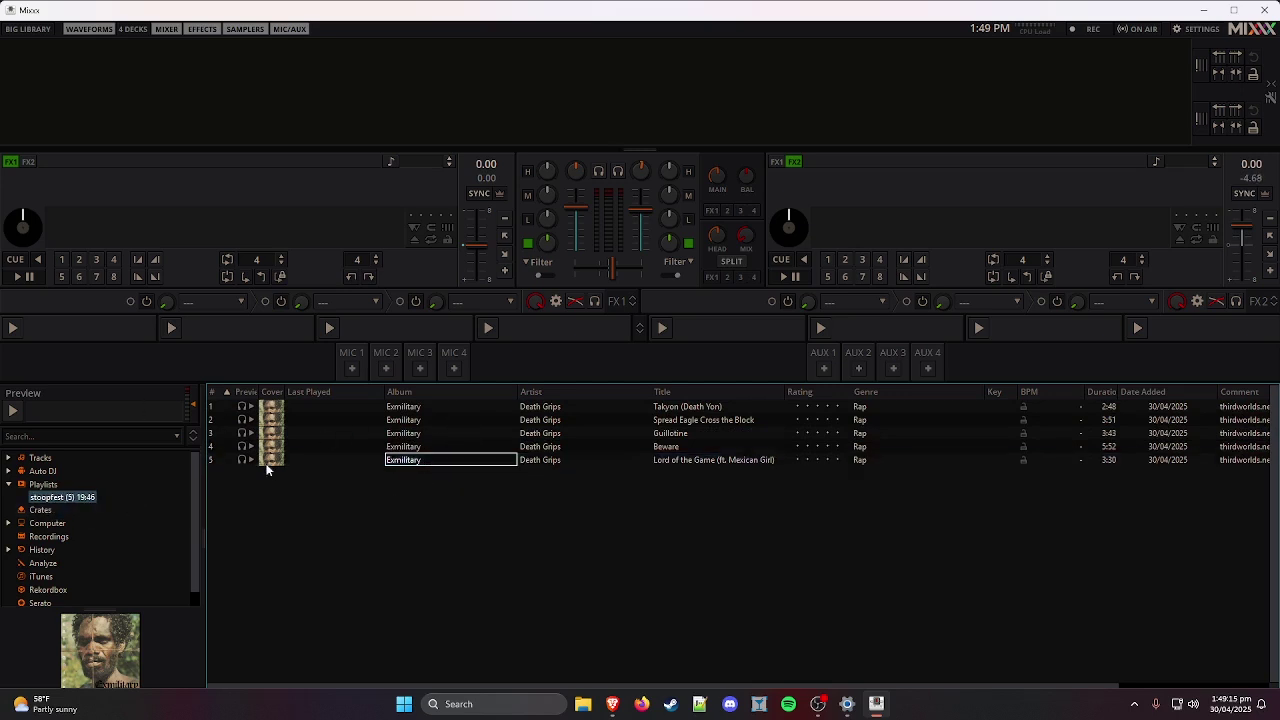
{"action": "left_click", "coordinate": [499, 459]}
{"action": "left_click_drag", "start_coordinate": [598, 463], "coordinate": [408, 421]}
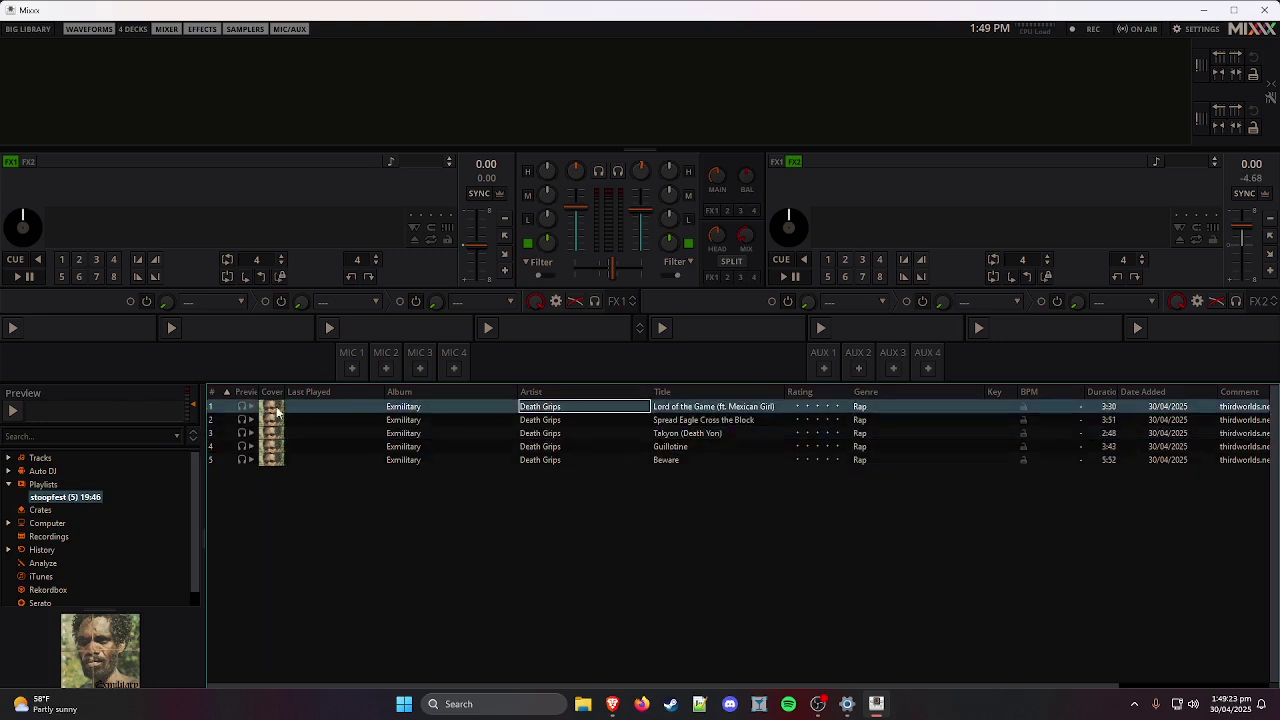
Sort the stoopfest playlist by Last Played and step through its tracks.
{"action": "left_click", "coordinate": [434, 431]}
{"action": "left_click", "coordinate": [330, 391]}
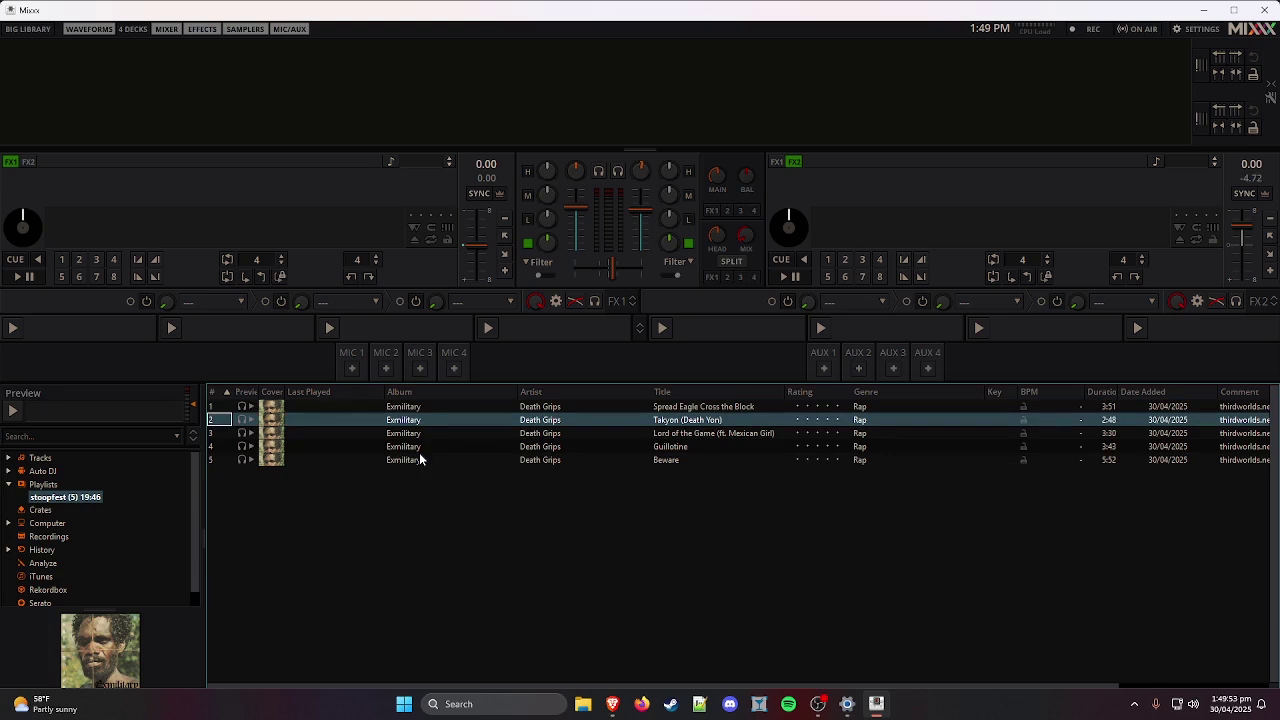
{"action": "key", "text": "Down"}
{"action": "key", "text": "Down"}
{"action": "key", "text": "Down"}
{"action": "key", "text": "Up"}
{"action": "key", "text": "Up"}
{"action": "key", "text": "Up"}
{"action": "key", "text": "Up"}
{"action": "key", "text": "Down"}
{"action": "key", "text": "Down"}
{"action": "key", "text": "Down"}
{"action": "key", "text": "Down"}
Load Spread Eagle Cross the Block (84.5 BPM, key E) onto deck 1.
{"action": "key", "text": "Down"}
{"action": "key", "text": "Up"}
{"action": "key", "text": "Up"}
{"action": "key", "text": "Up"}
{"action": "key", "text": "Down"}
{"action": "key", "text": "Down"}
{"action": "key", "text": "Up"}
{"action": "key", "text": "Up"}
{"action": "key", "text": "Down"}
{"action": "key", "text": "Down"}
{"action": "key", "text": "Up"}
{"action": "key", "text": "Up"}
{"action": "key", "text": "Up"}
{"action": "key", "text": "Down"}
{"action": "key", "text": "Up"}
{"action": "key", "text": "Up"}
{"action": "key", "text": "Down"}
{"action": "key", "text": "Down"}
{"action": "key", "text": "Down"}
{"action": "key", "text": "Up"}
{"action": "key", "text": "Up"}
{"action": "key", "text": "Up"}
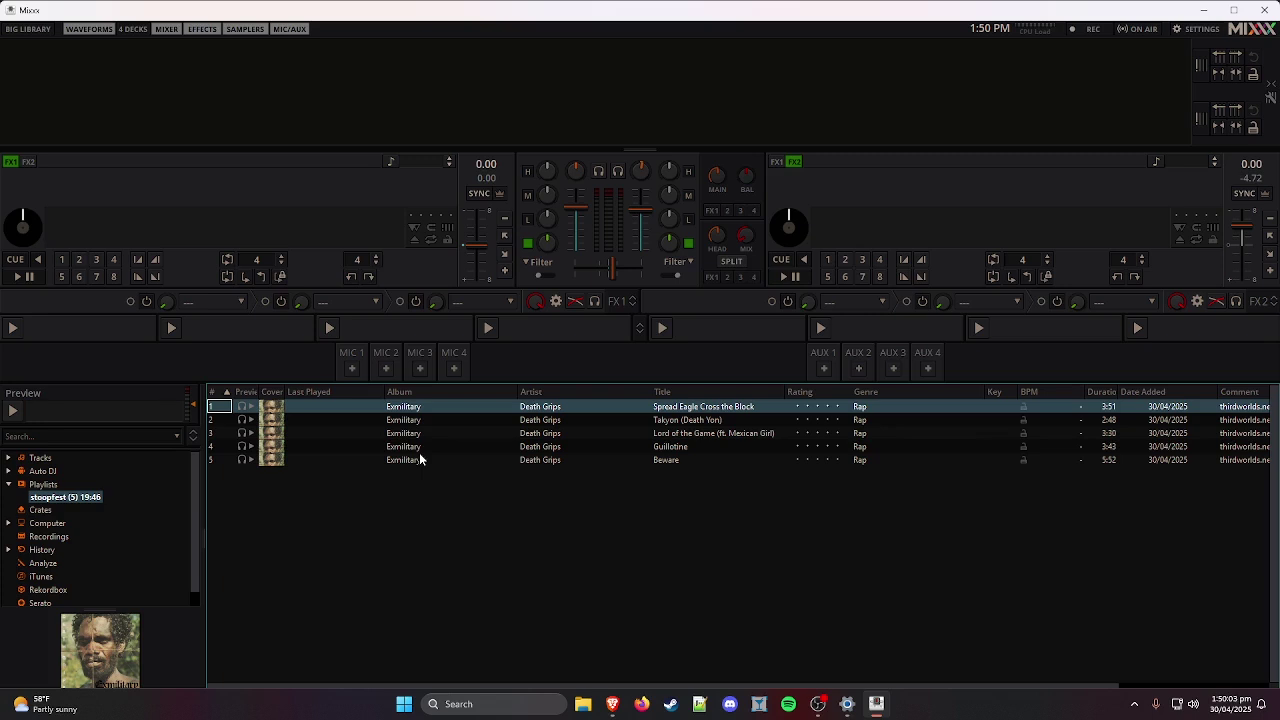
{"action": "key", "text": "shift+Left"}
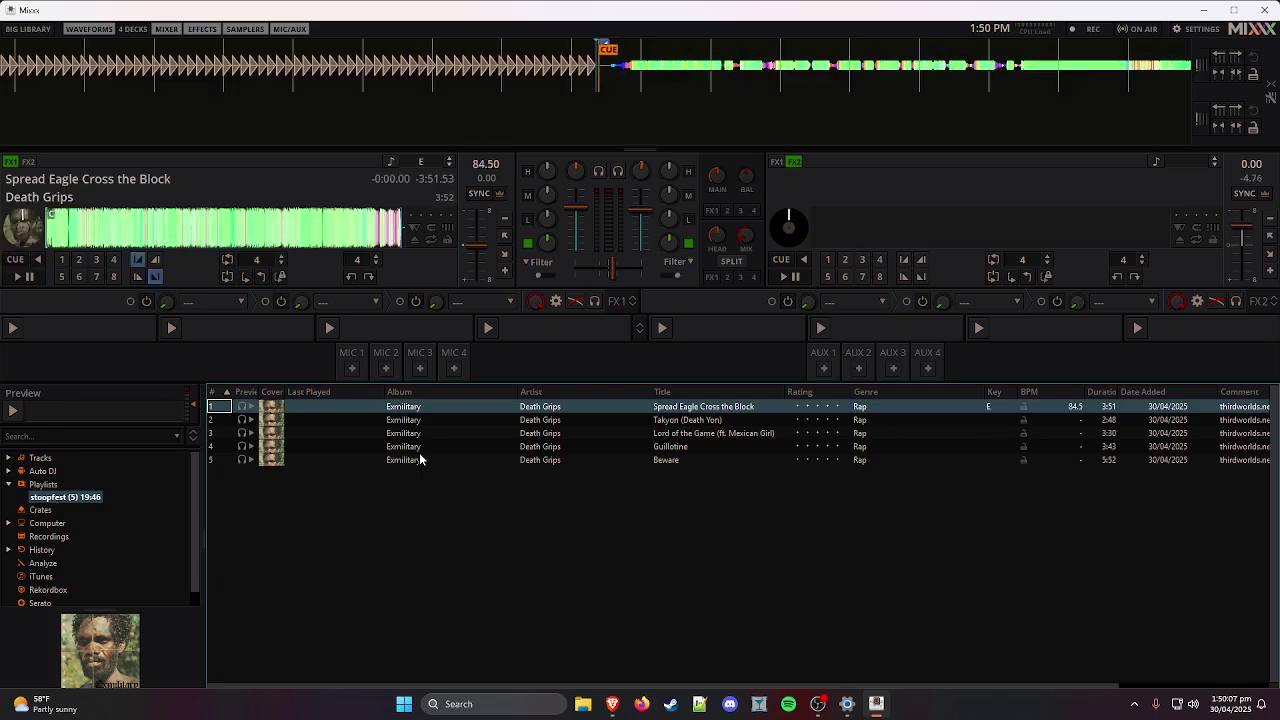
Load Guillotine (75.9 BPM, Cm) onto deck 2 and return deck 1 to its cue point.
{"action": "key", "text": "Down"}
{"action": "key", "text": "Down"}
{"action": "key", "text": "Down"}
{"action": "key", "text": "Up"}
{"action": "key", "text": "Up"}
{"action": "key", "text": "Down"}
{"action": "key", "text": "Down"}
{"action": "key", "text": "shift+Right"}
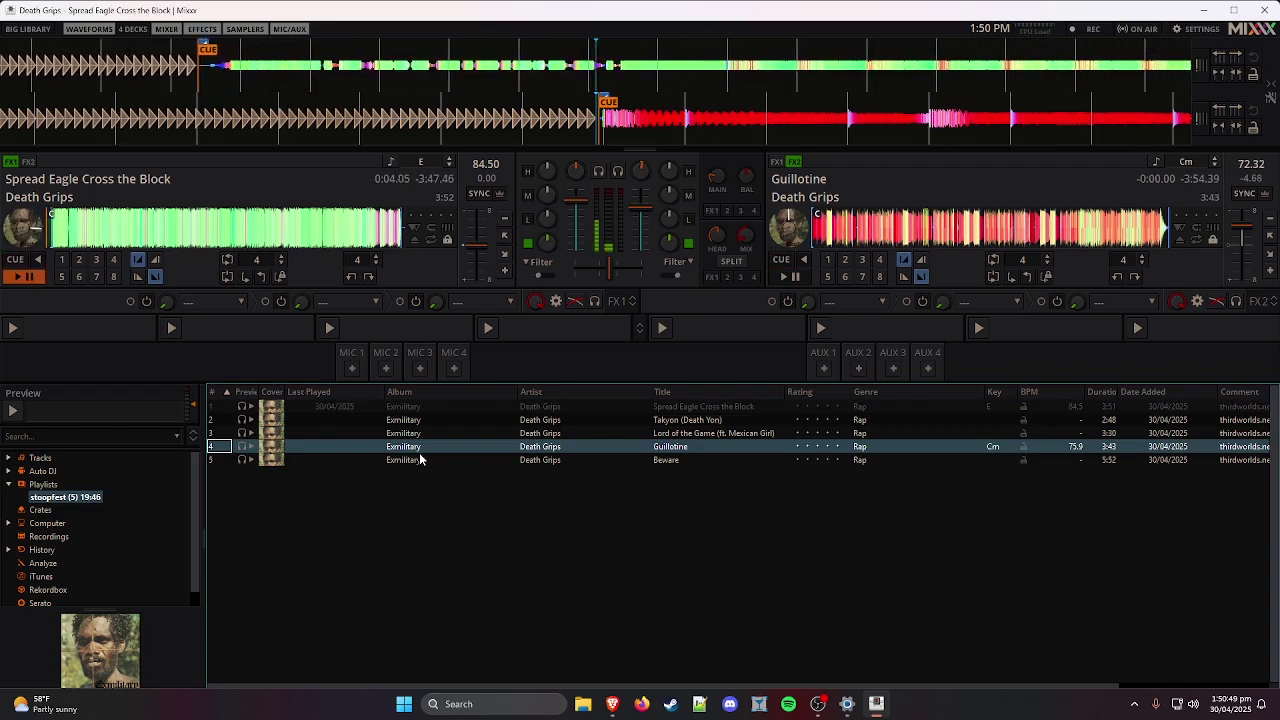
{"action": "key", "text": "f"}
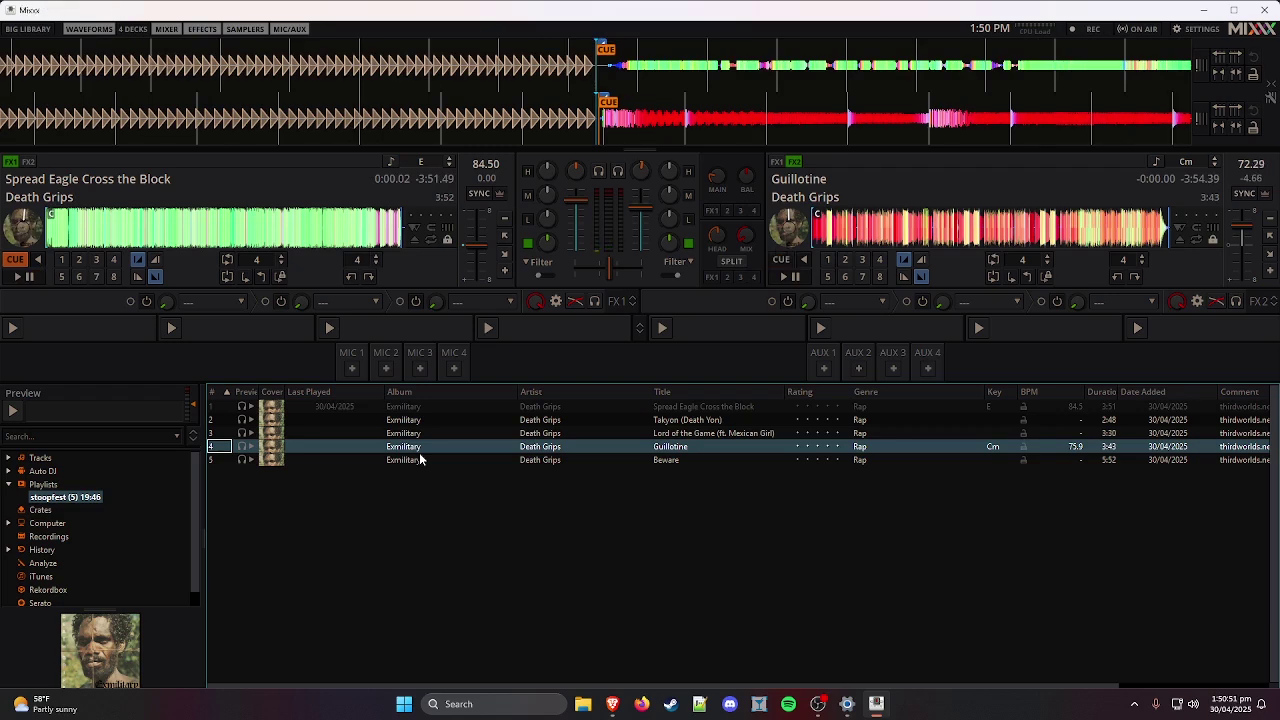
{"action": "key", "text": "alt+f"}
{"action": "left_click", "coordinate": [93, 28]}
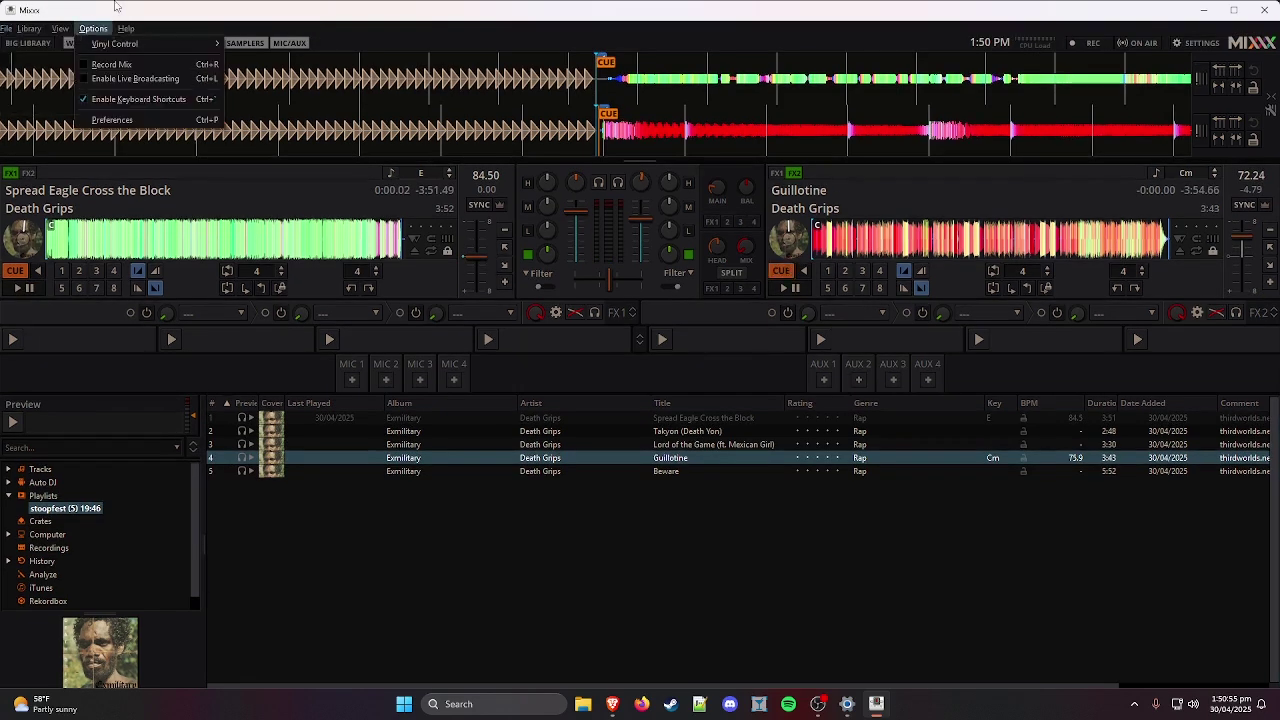
{"action": "left_click", "coordinate": [110, 121]}
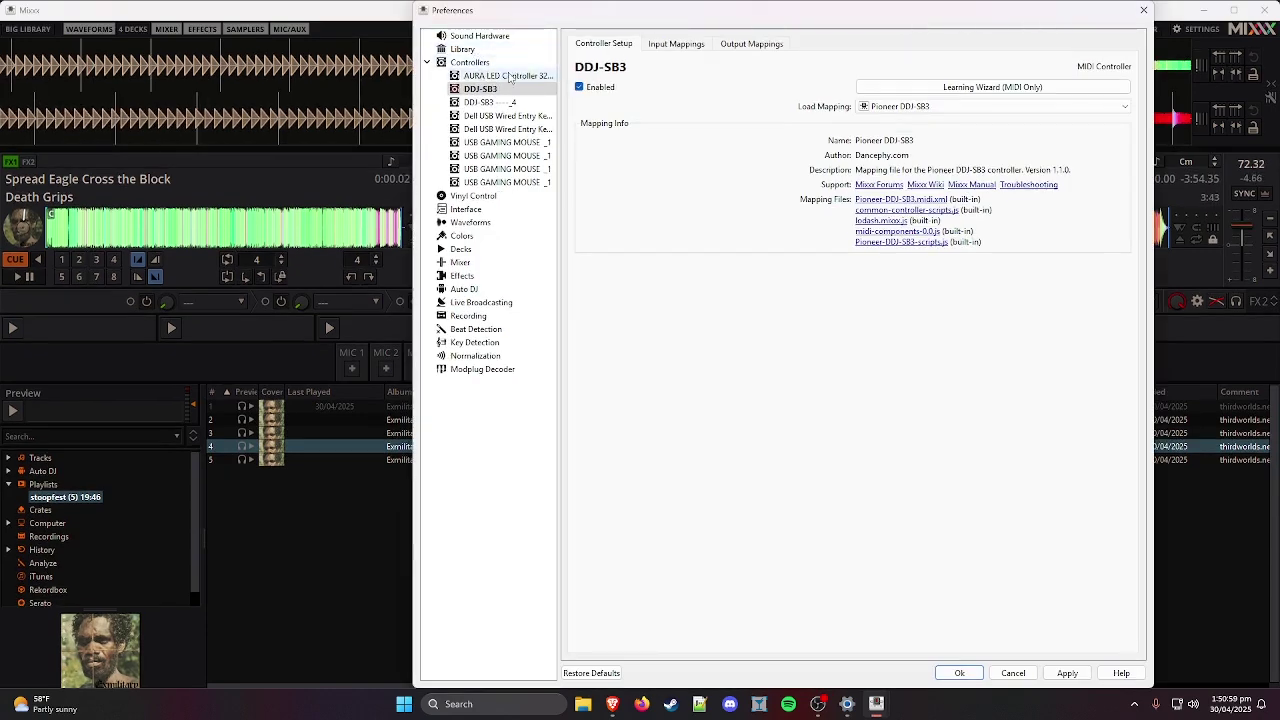
{"action": "left_click", "coordinate": [490, 36]}
{"action": "left_click", "coordinate": [990, 43]}
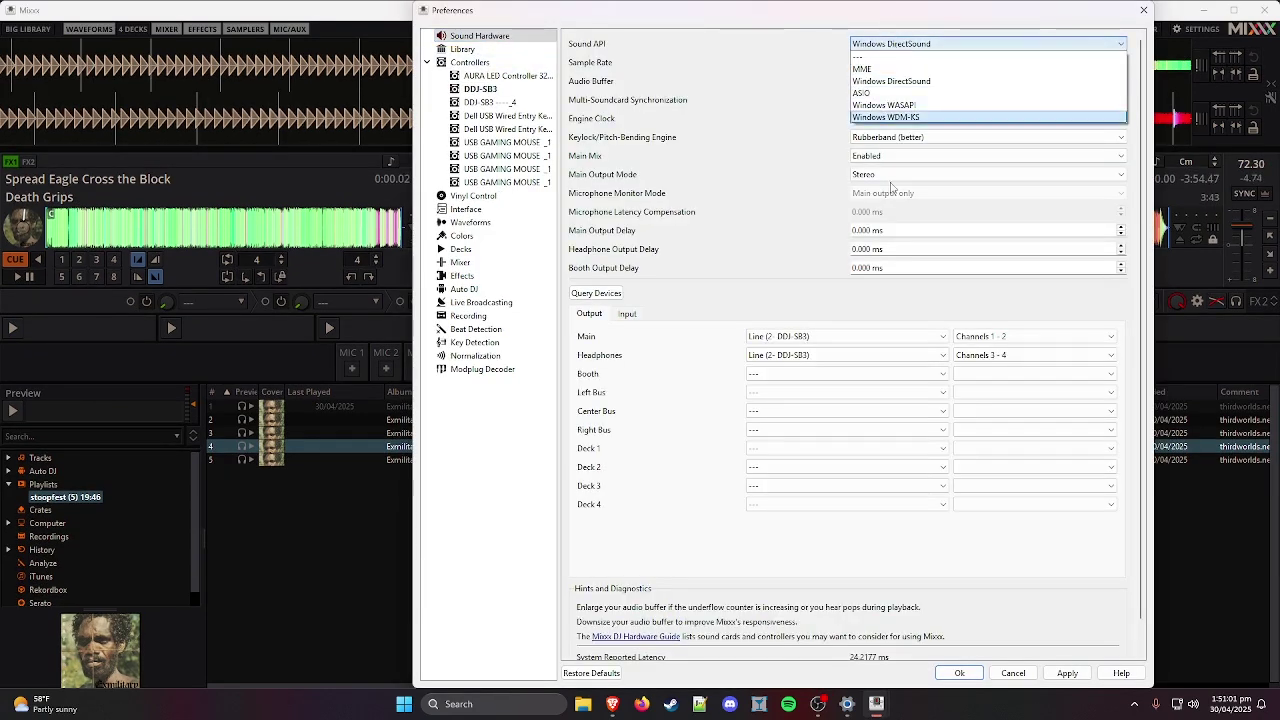
{"action": "key", "text": "Escape"}
{"action": "key", "text": "Escape"}
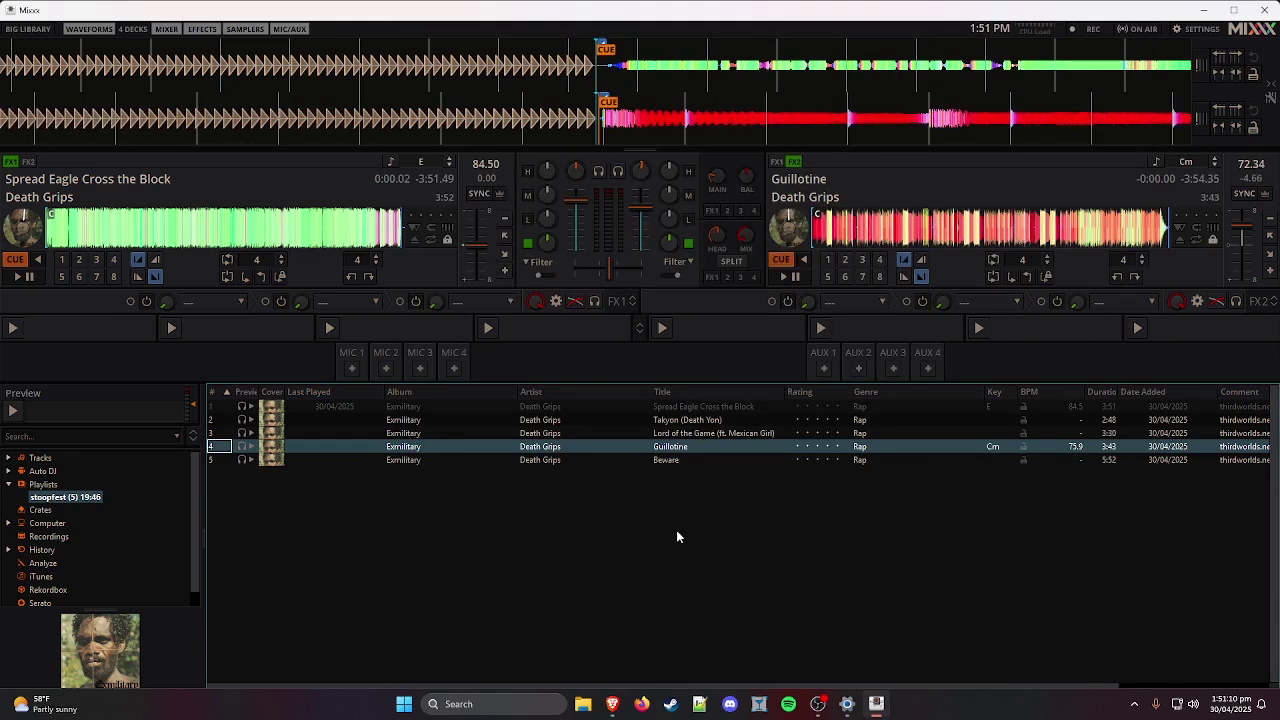
{"action": "key", "text": "alt+Tab"}
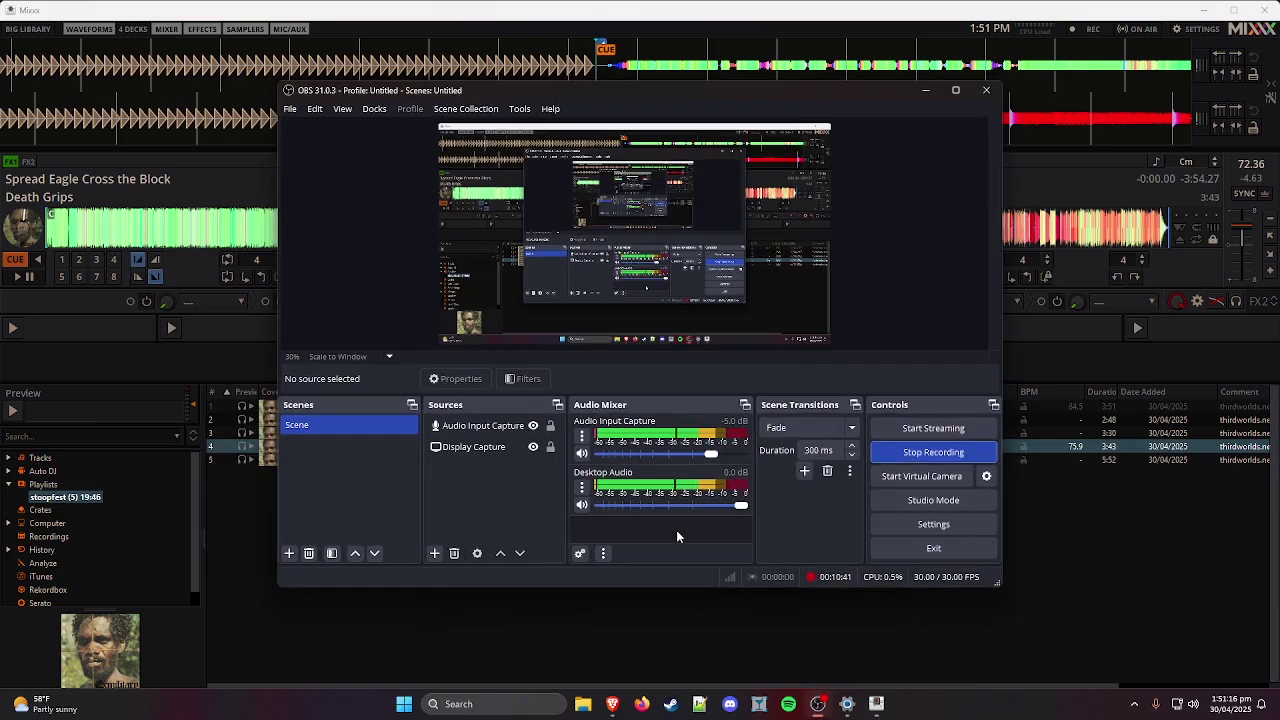